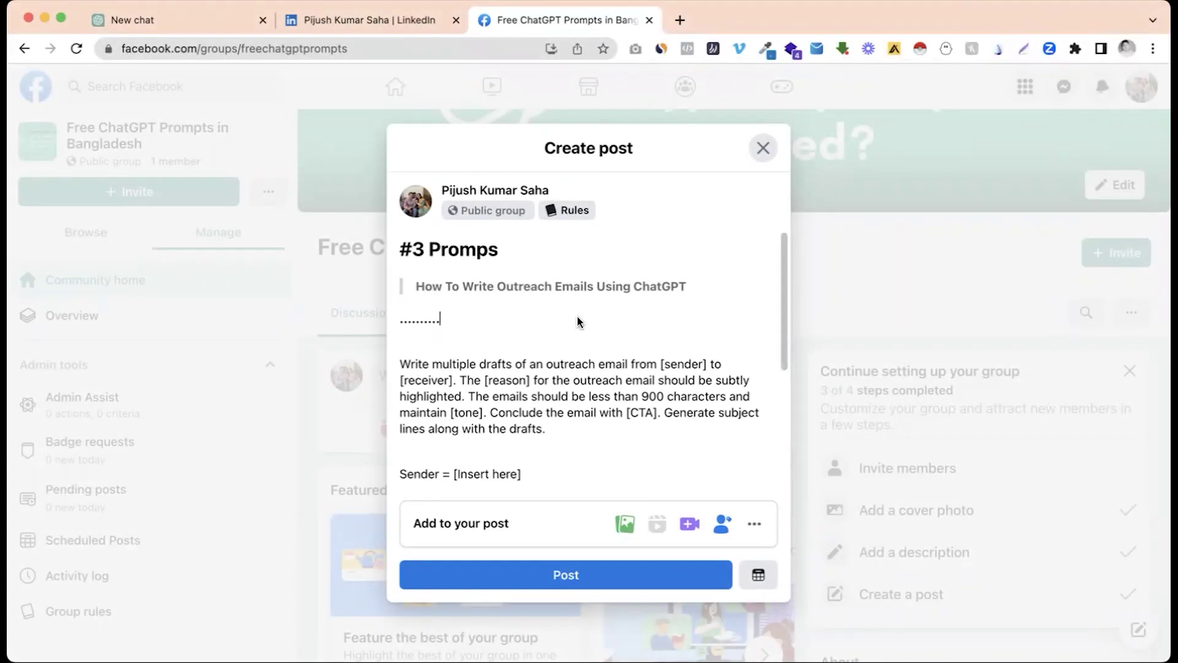
Step: Copy the Facebook post's outreach-email prompt, from 'Write multiple drafts…' through 'Tone = [Insert here]', into a new ChatGPT chat
{"action": "scroll", "coordinate": [496, 315], "scroll_direction": "down", "scroll_amount": 1}
{"action": "scroll", "coordinate": [496, 315], "scroll_direction": "up", "scroll_amount": 1}
{"action": "scroll", "coordinate": [503, 334], "scroll_direction": "down", "scroll_amount": 2}
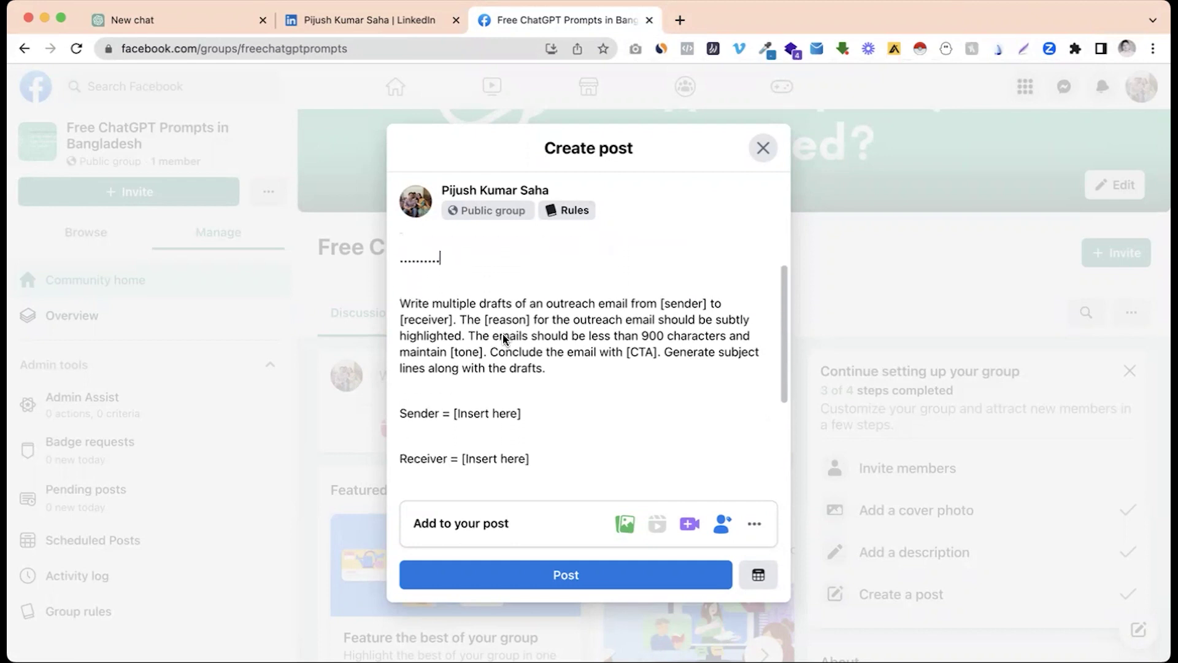
{"action": "scroll", "coordinate": [502, 334], "scroll_direction": "down", "scroll_amount": 1}
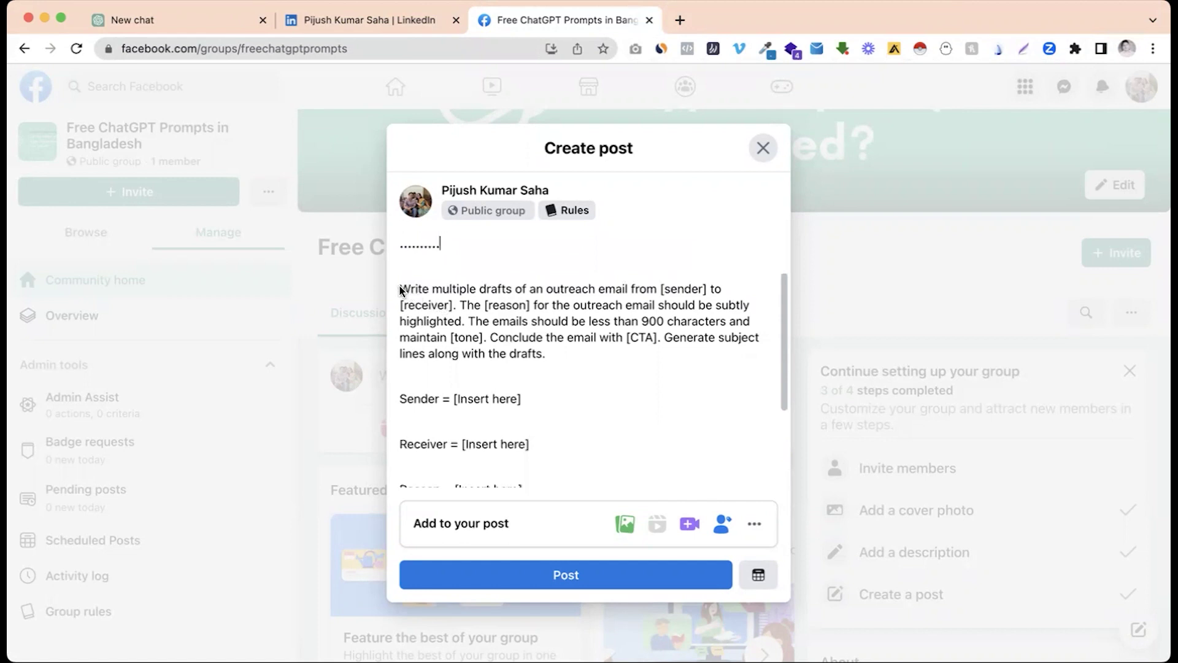
{"action": "left_click_drag", "start_coordinate": [400, 289], "coordinate": [513, 421]}
{"action": "key", "text": "super+c"}
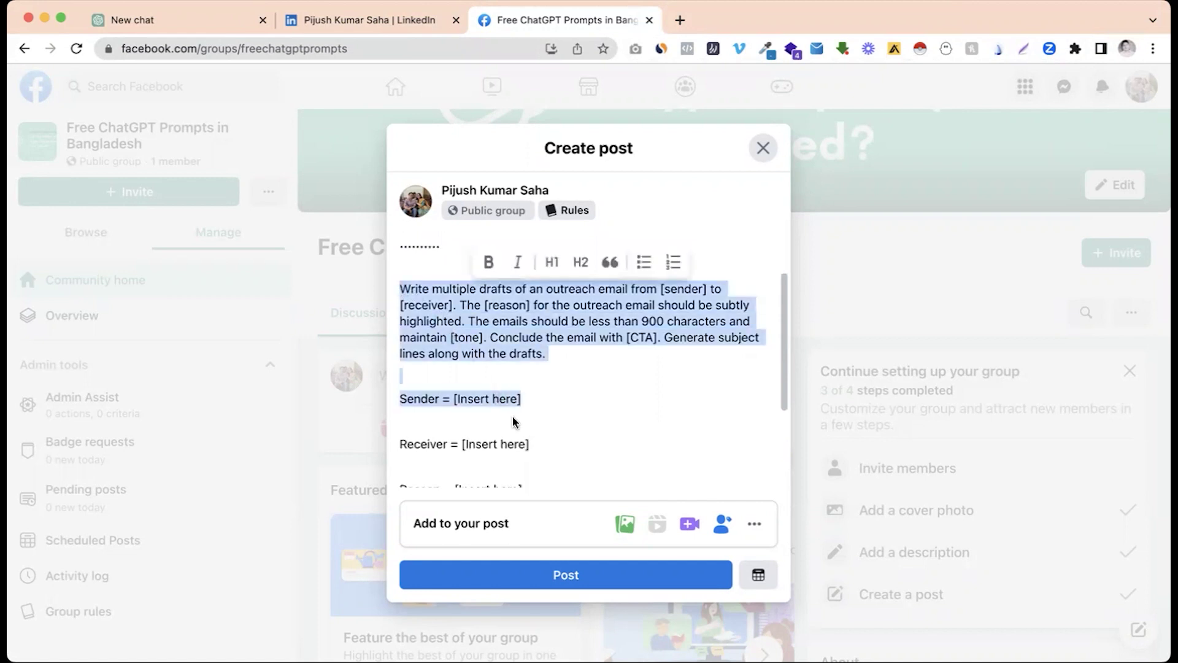
{"action": "scroll", "coordinate": [513, 421], "scroll_direction": "down", "scroll_amount": 3}
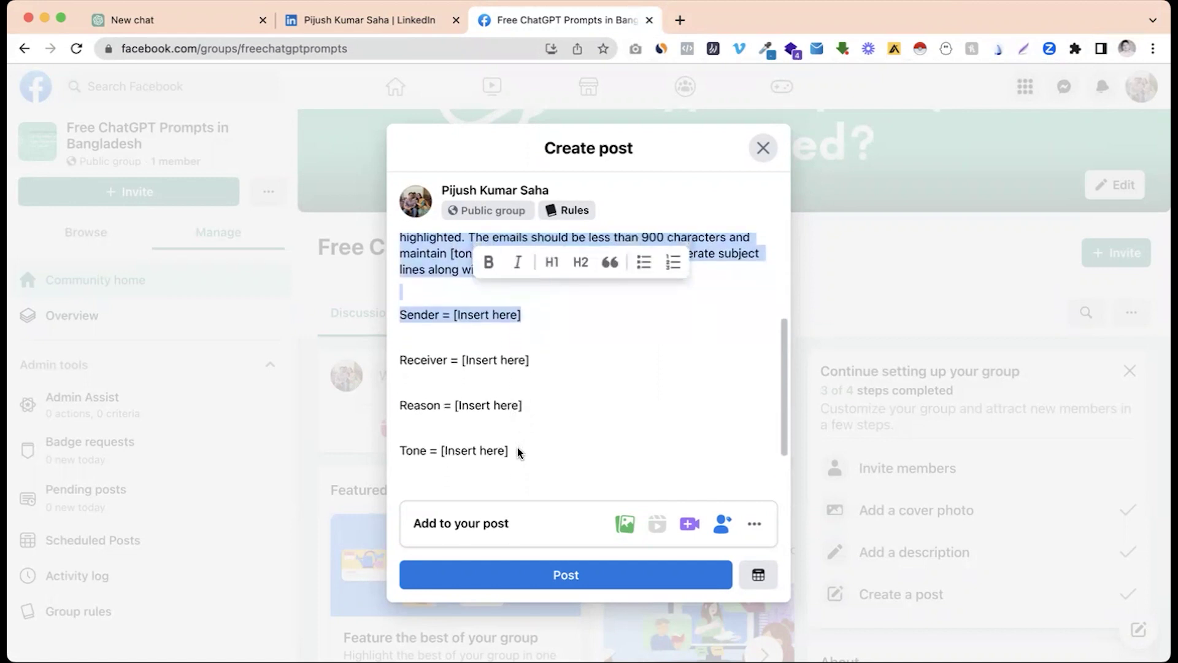
{"action": "left_click", "coordinate": [517, 448], "text": "shift"}
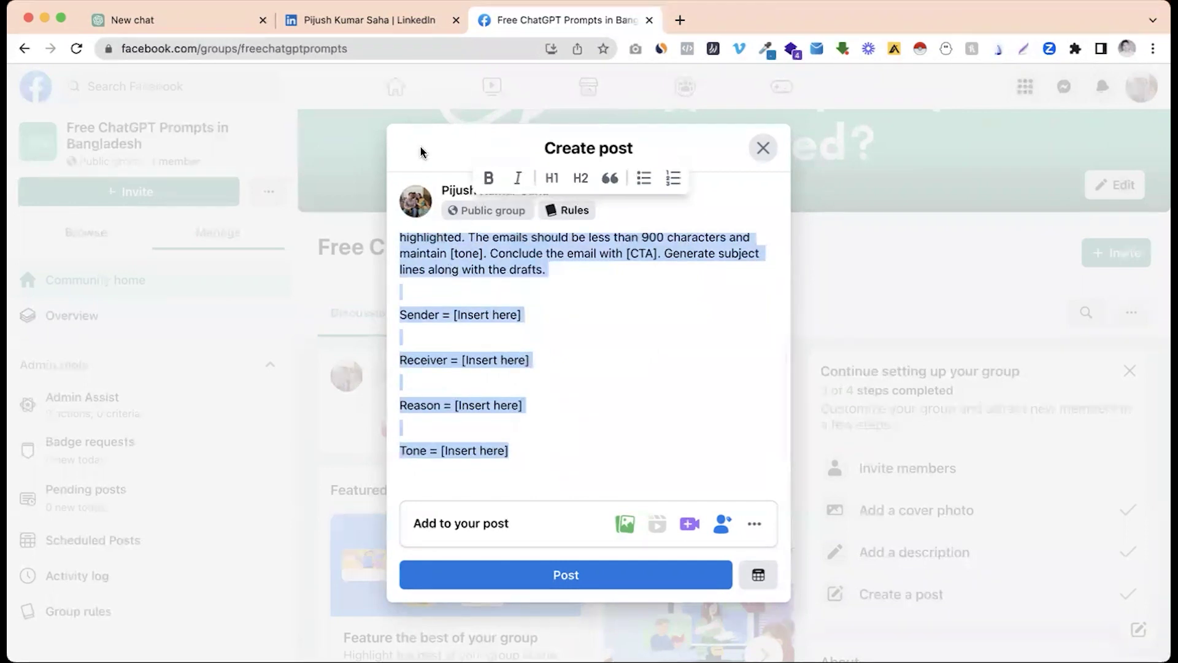
{"action": "left_click", "coordinate": [229, 30]}
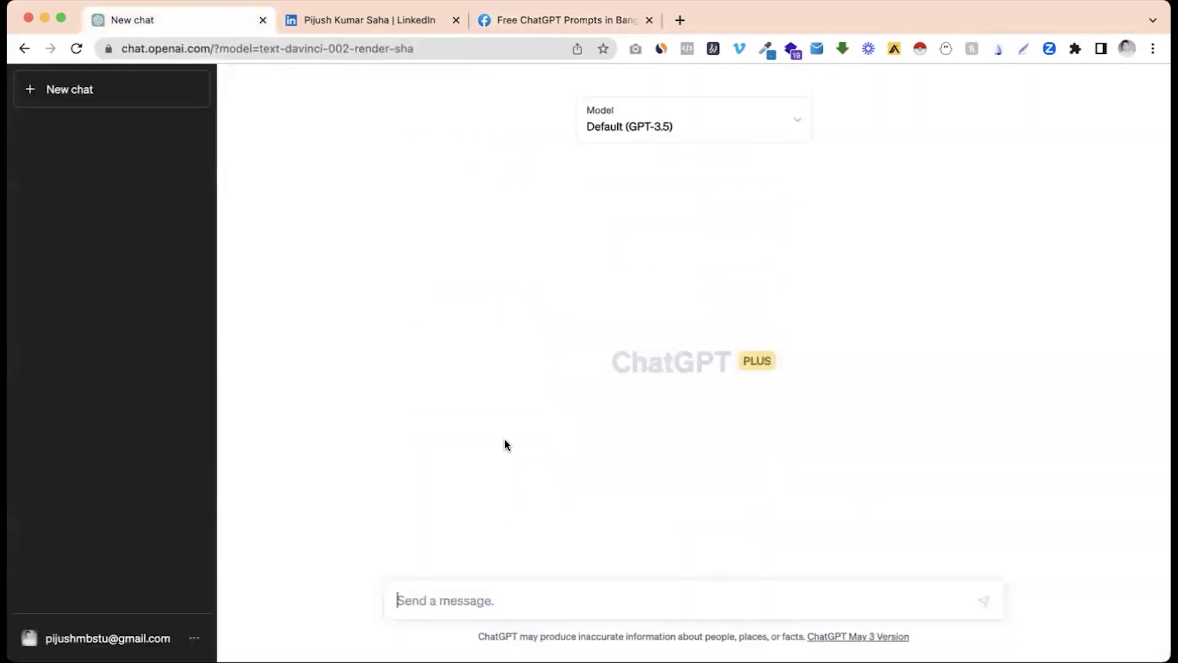
Step: Paste the copied outreach-email prompt into the new chat's message box and look it over
{"action": "key", "text": "super+v"}
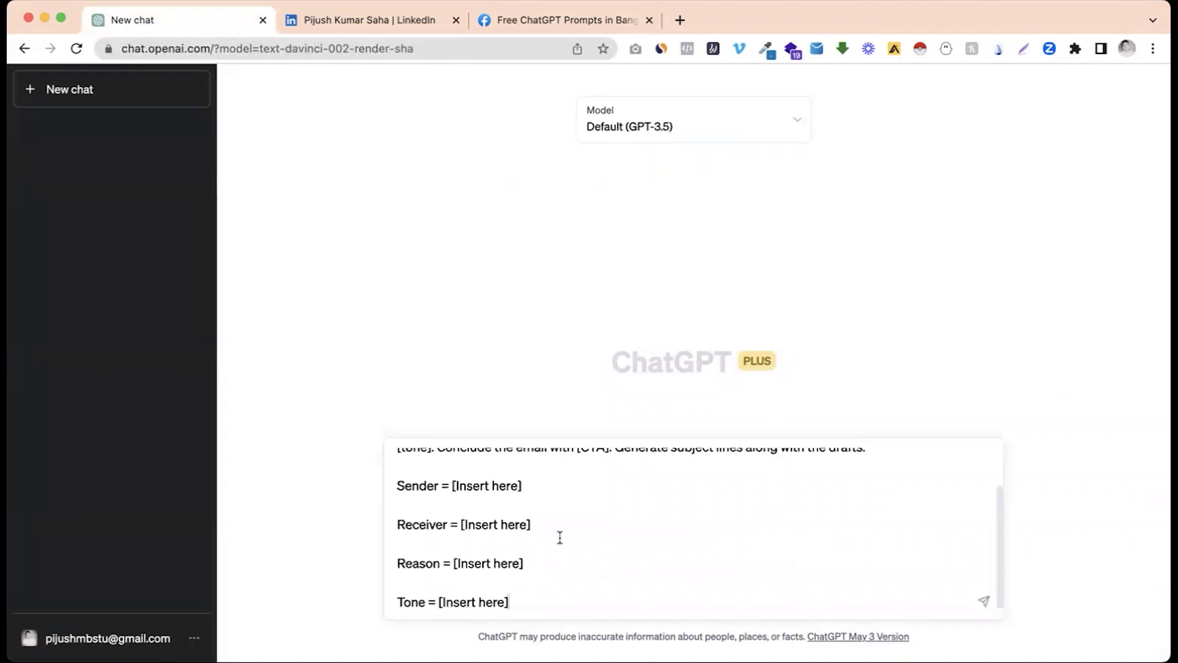
{"action": "scroll", "coordinate": [560, 537], "scroll_direction": "up", "scroll_amount": 3}
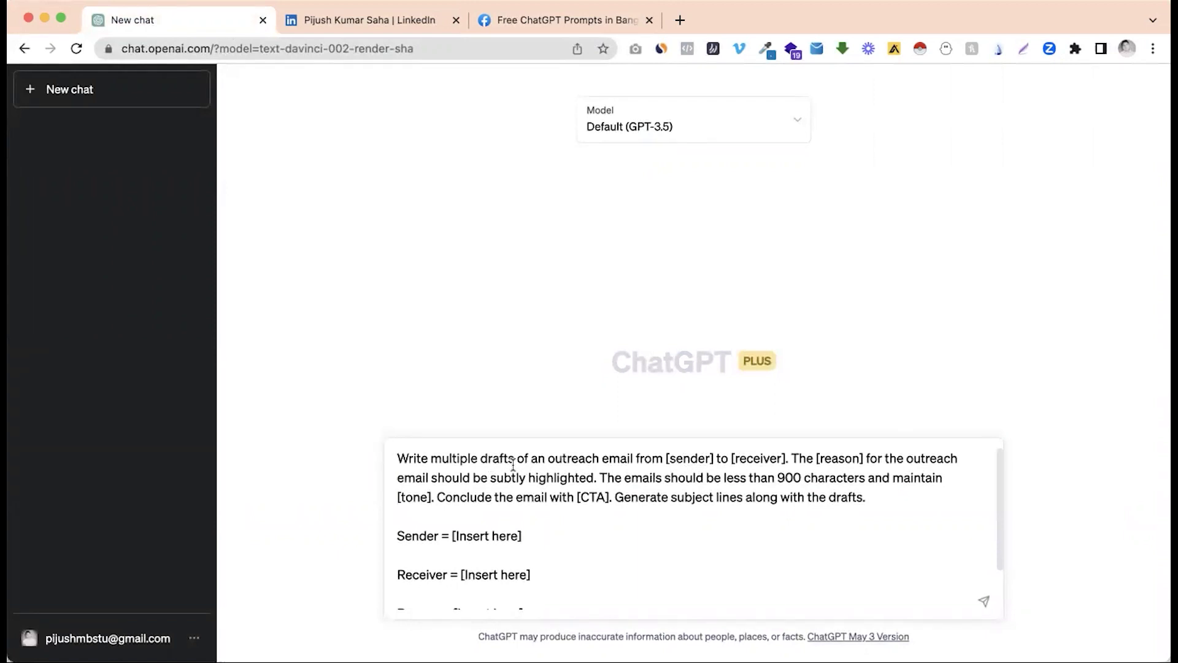
{"action": "double_click", "coordinate": [461, 458]}
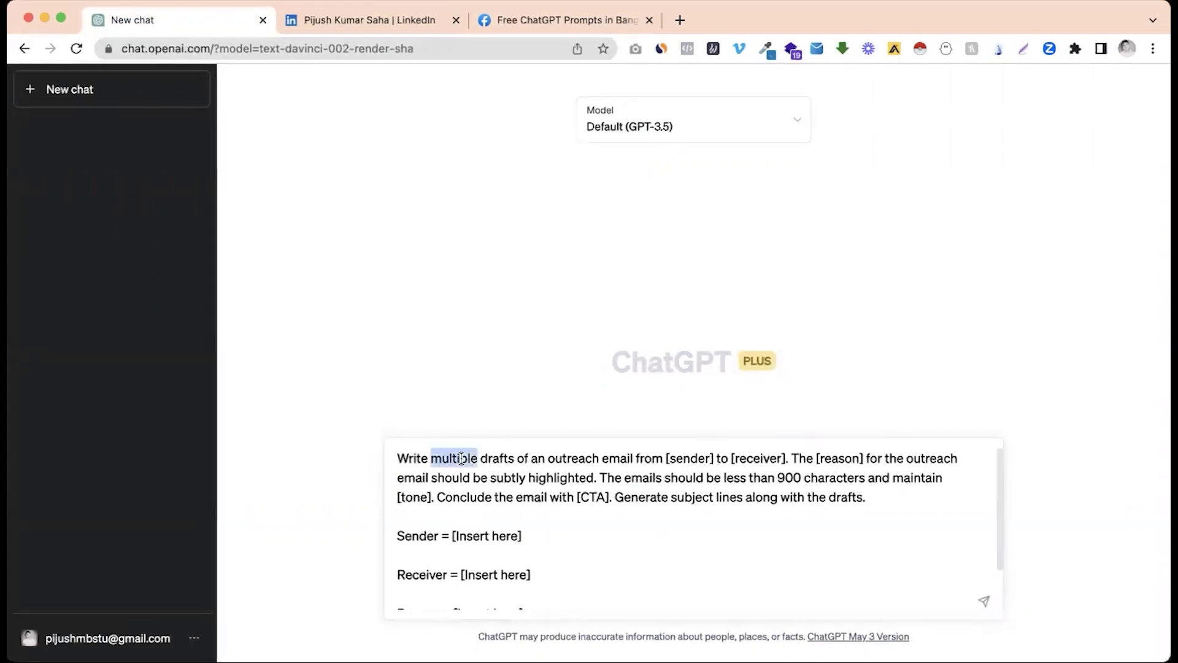
{"action": "left_click", "coordinate": [468, 458]}
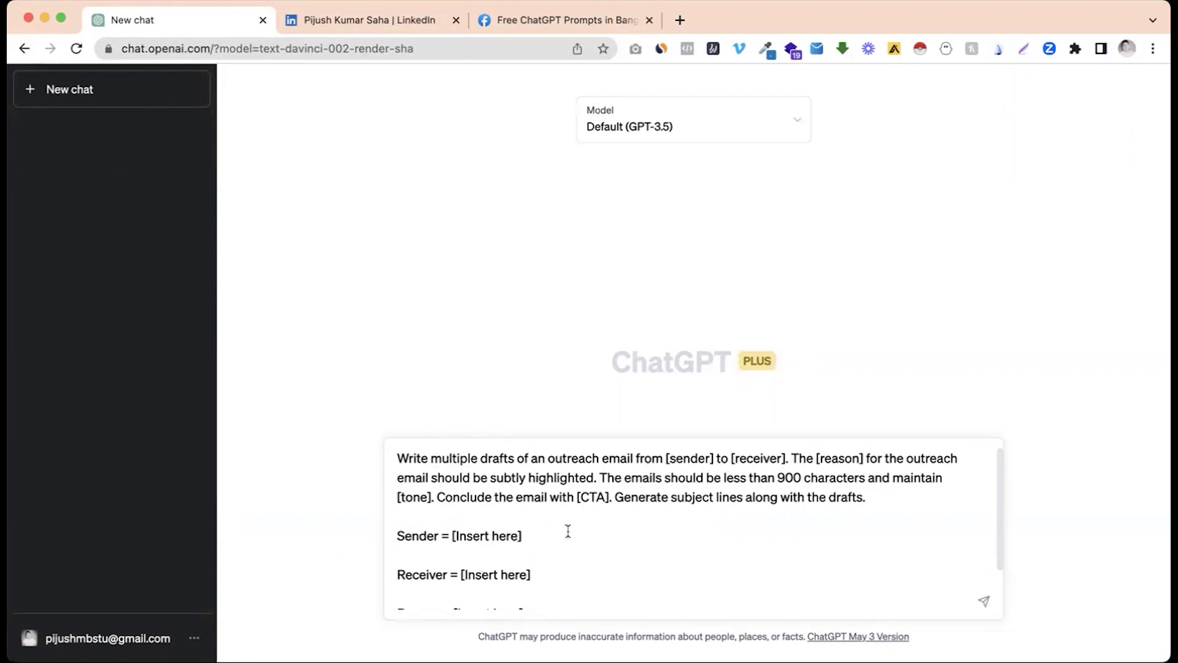
{"action": "scroll", "coordinate": [482, 549], "scroll_direction": "down", "scroll_amount": 1}
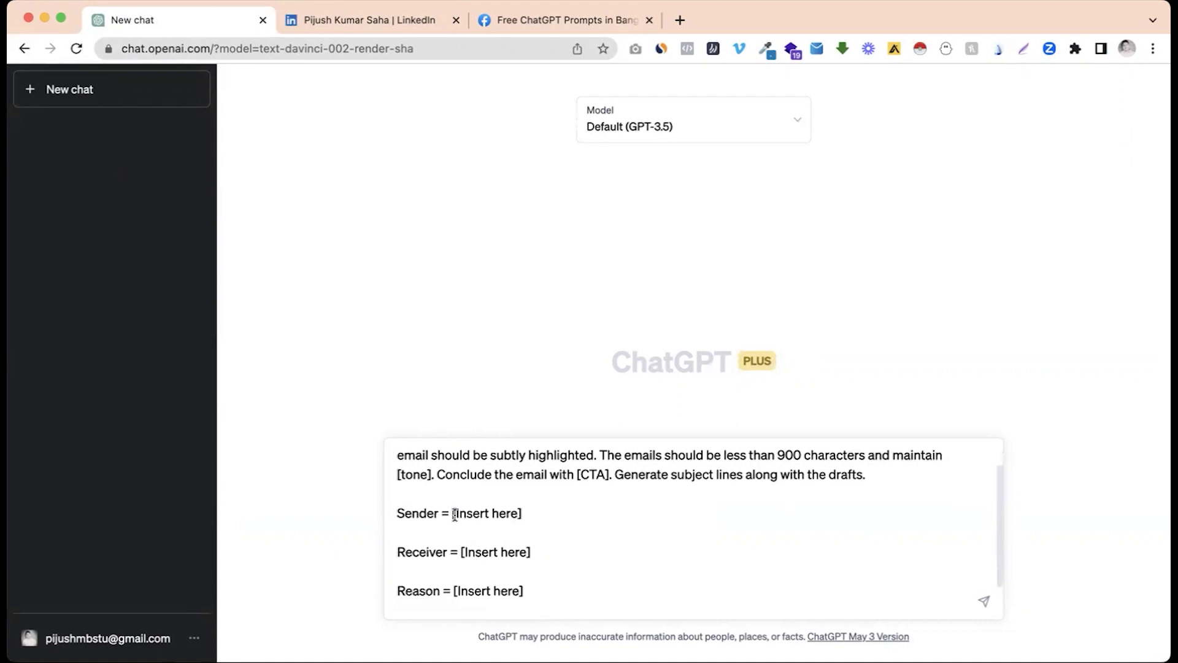
{"action": "scroll", "coordinate": [612, 482], "scroll_direction": "up", "scroll_amount": 1}
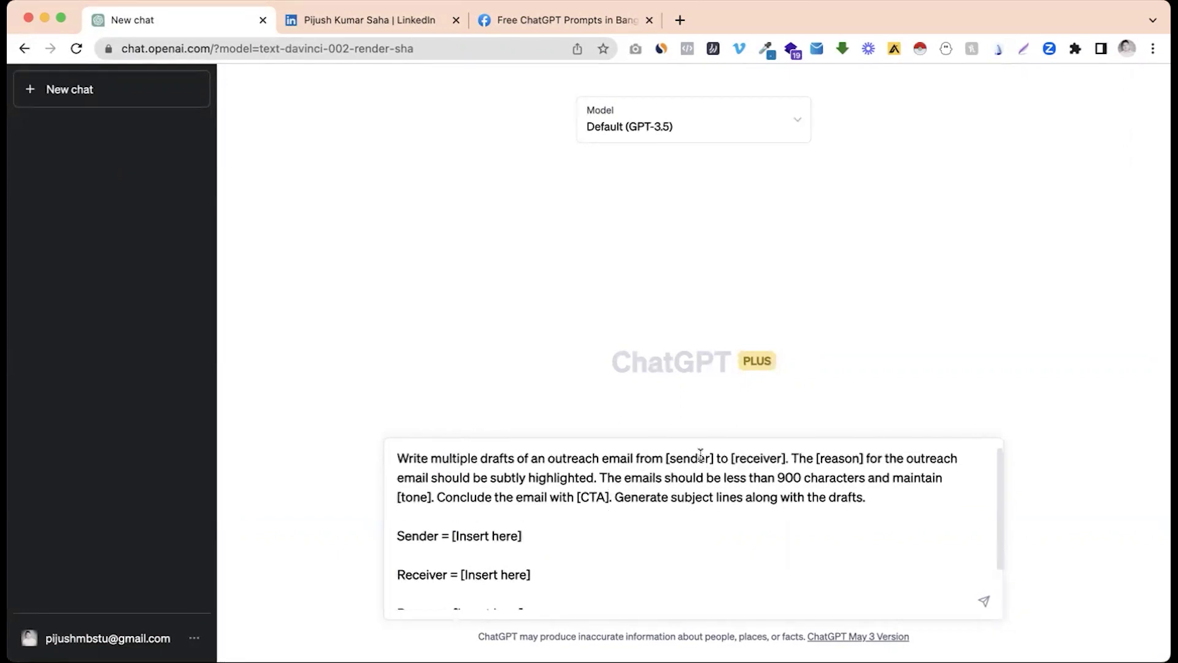
{"action": "scroll", "coordinate": [541, 518], "scroll_direction": "down", "scroll_amount": 1}
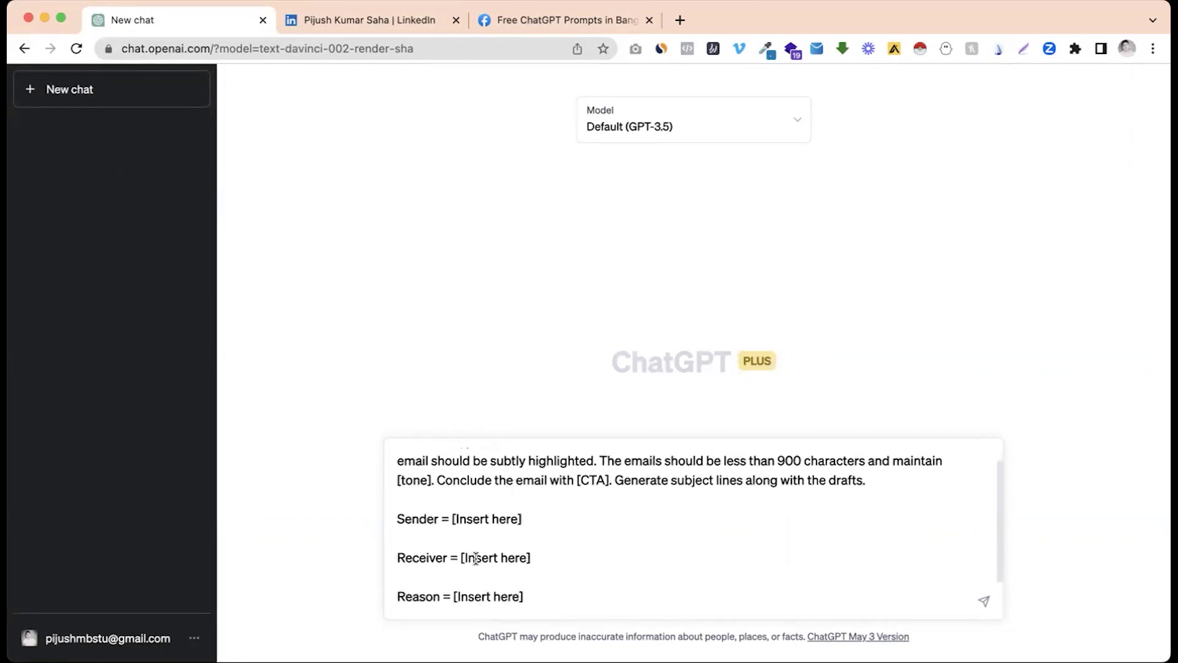
{"action": "scroll", "coordinate": [476, 557], "scroll_direction": "up", "scroll_amount": 1}
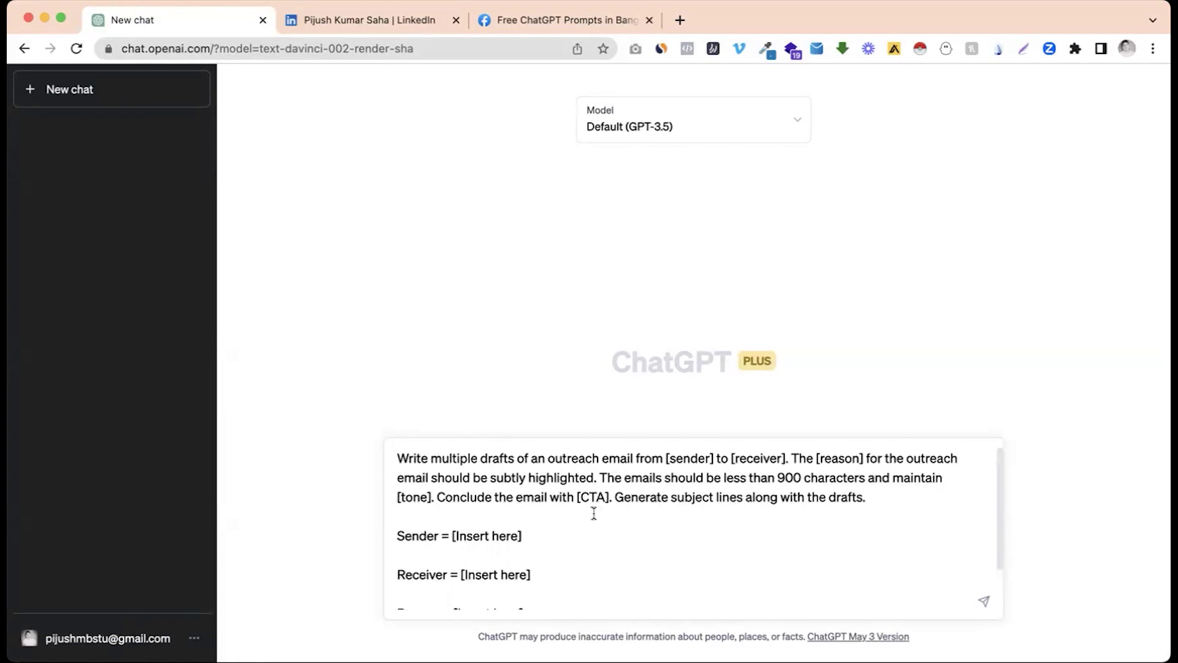
{"action": "scroll", "coordinate": [594, 513], "scroll_direction": "down", "scroll_amount": 2}
{"action": "scroll", "coordinate": [484, 563], "scroll_direction": "up", "scroll_amount": 2}
{"action": "scroll", "coordinate": [709, 511], "scroll_direction": "down", "scroll_amount": 2}
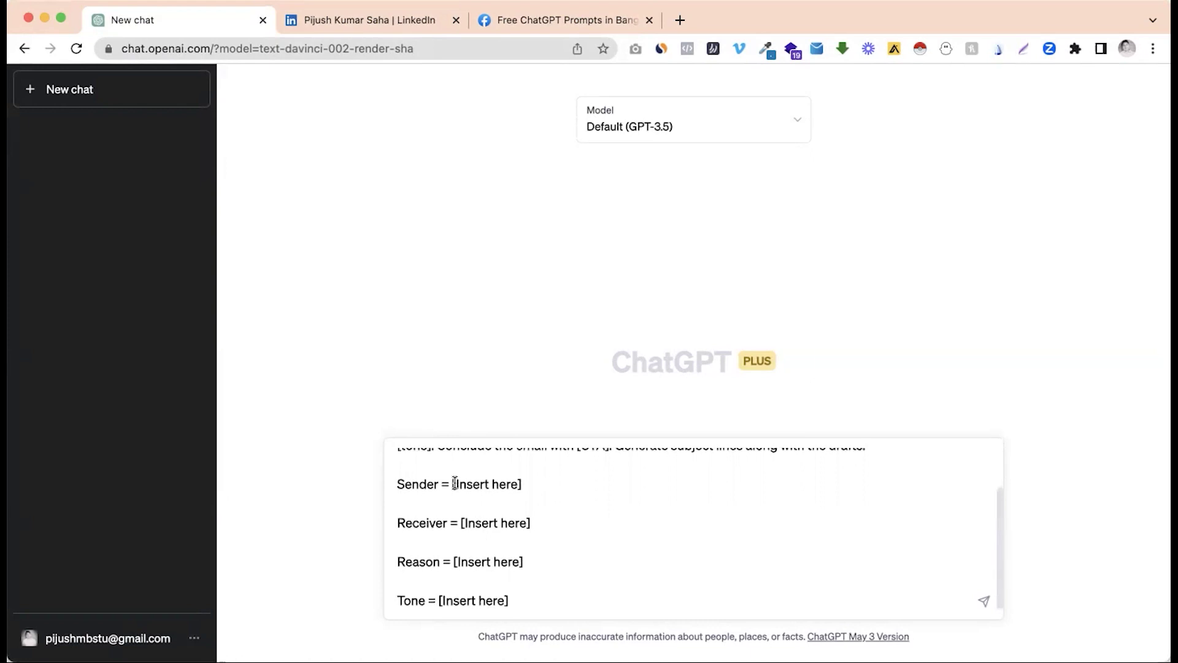
Step: Replace the Sender placeholder with the sender's name followed by 'Growth Expert, Next Stair'
{"action": "left_click", "coordinate": [450, 485]}
{"action": "left_click", "coordinate": [528, 484], "text": "shift"}
{"action": "key", "text": "BackSpace"}
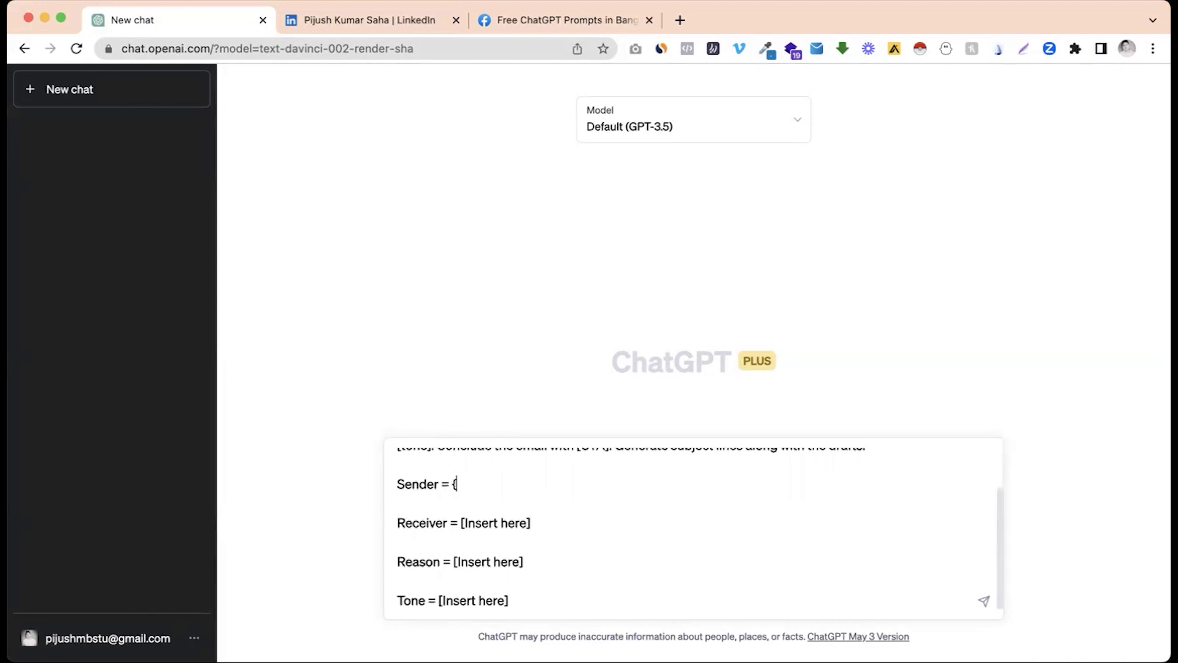
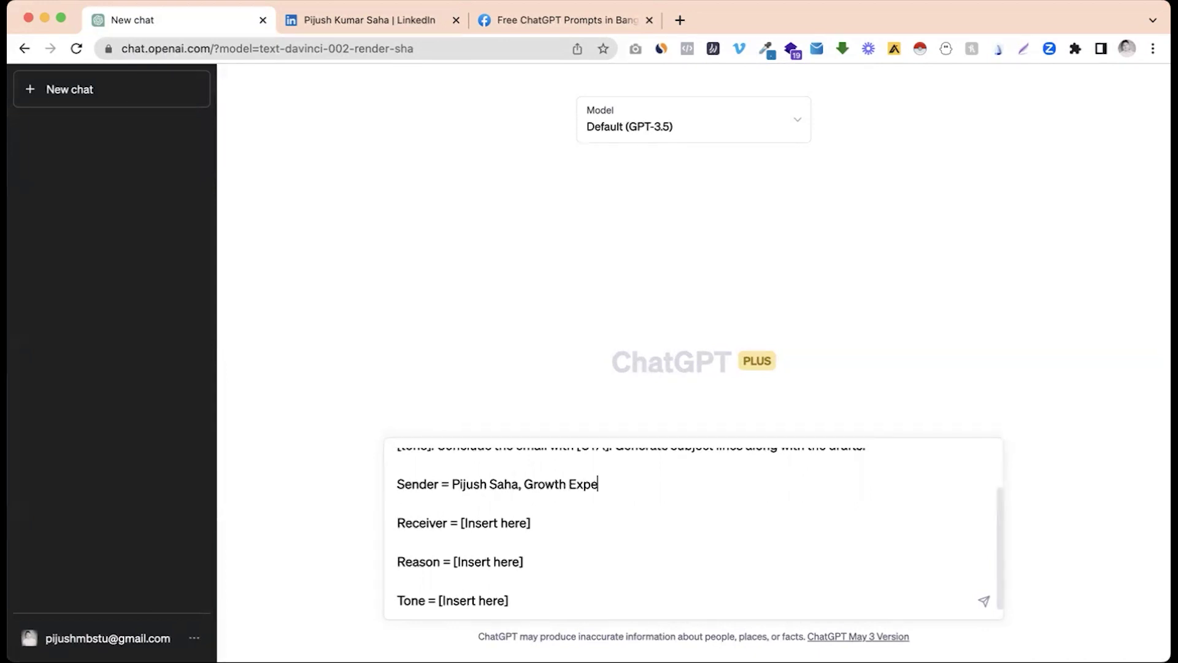
{"action": "type", "text": "rt, Next Stair"}
{"action": "left_click", "coordinate": [461, 524], "text": "shift"}
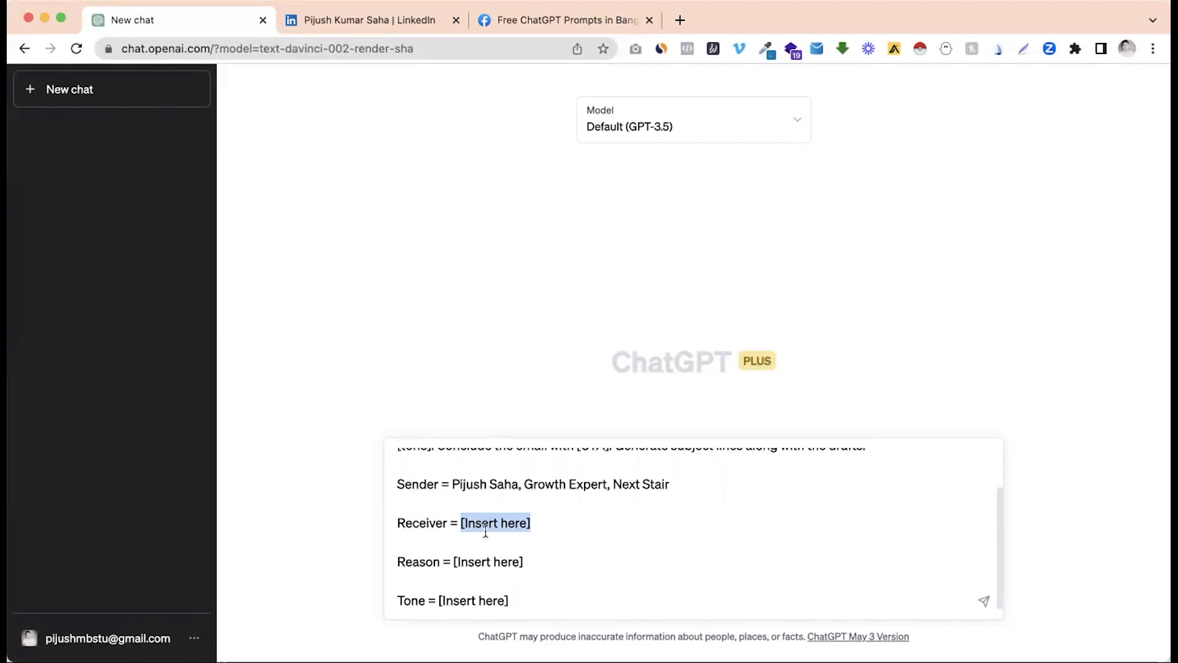
Step: Fill the Receiver line with the recipient's name followed by 'Manager, XYZ Company'
{"action": "type", "text": "Maria ABC, "}
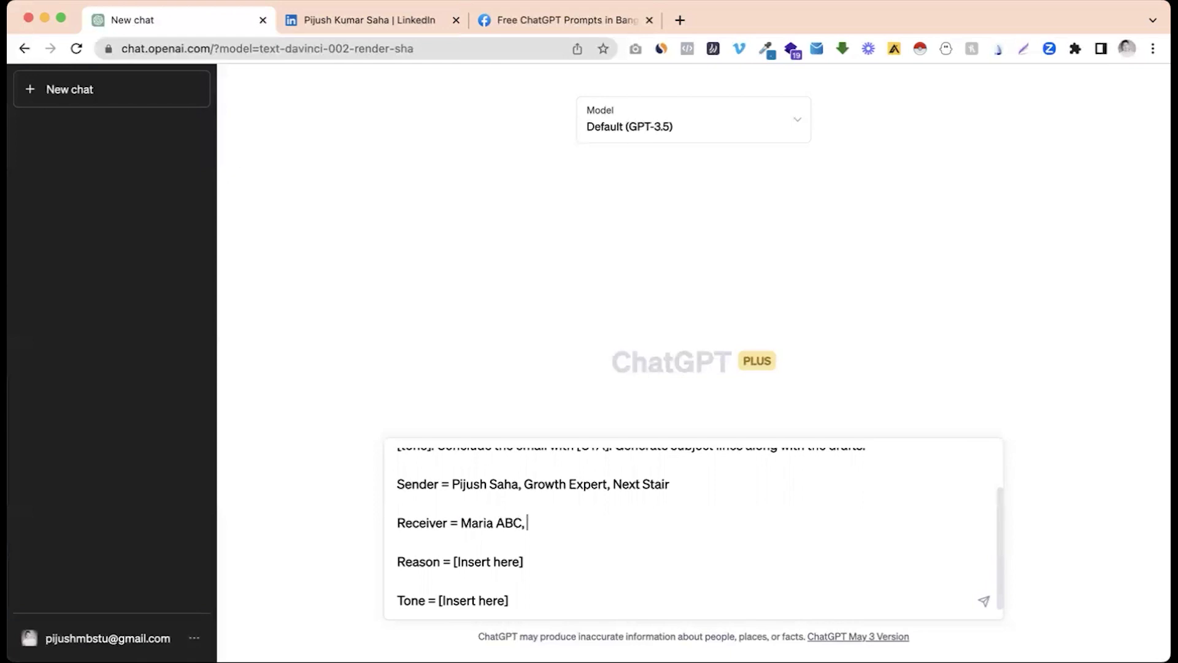
{"action": "type", "text": "Manager, XYZ COmp"}
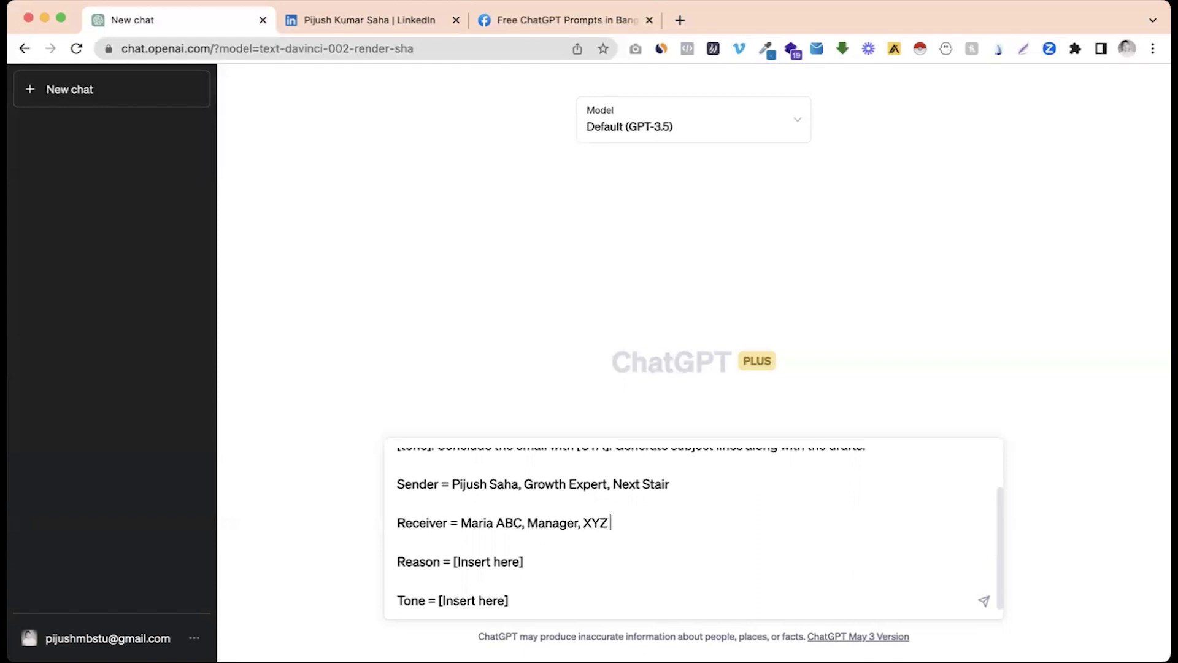
{"action": "key", "text": "BackSpace"}
{"action": "key", "text": "BackSpace"}
{"action": "key", "text": "BackSpace"}
{"action": "type", "text": "ompany"}
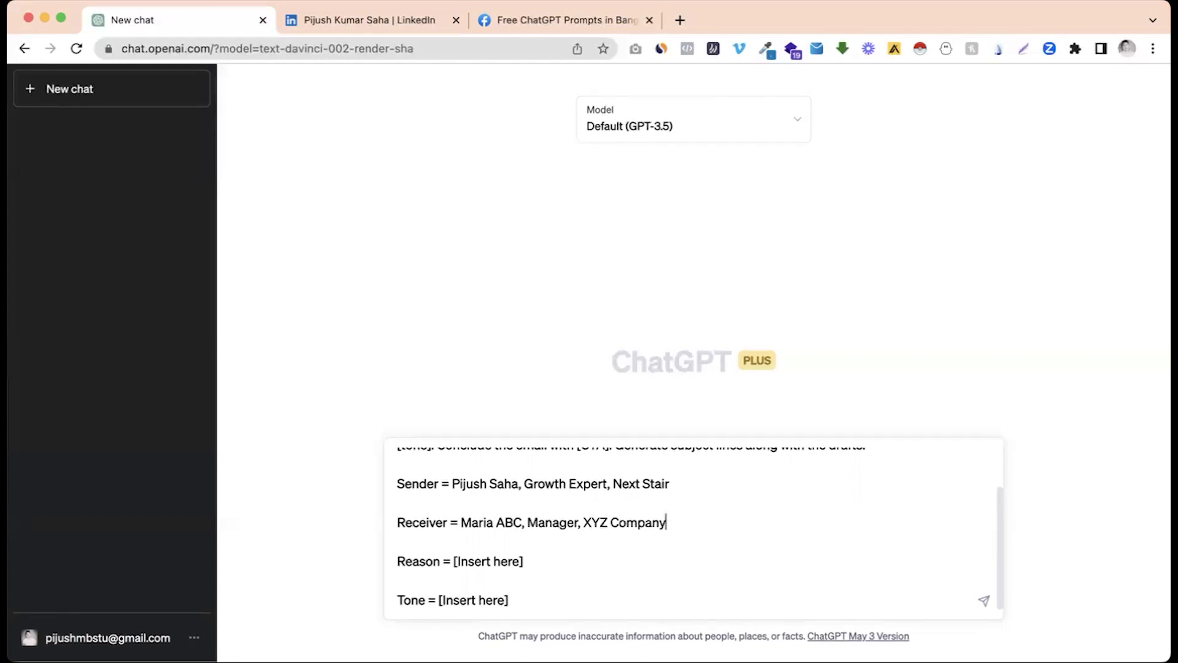
{"action": "scroll", "coordinate": [466, 558], "scroll_direction": "up", "scroll_amount": 2}
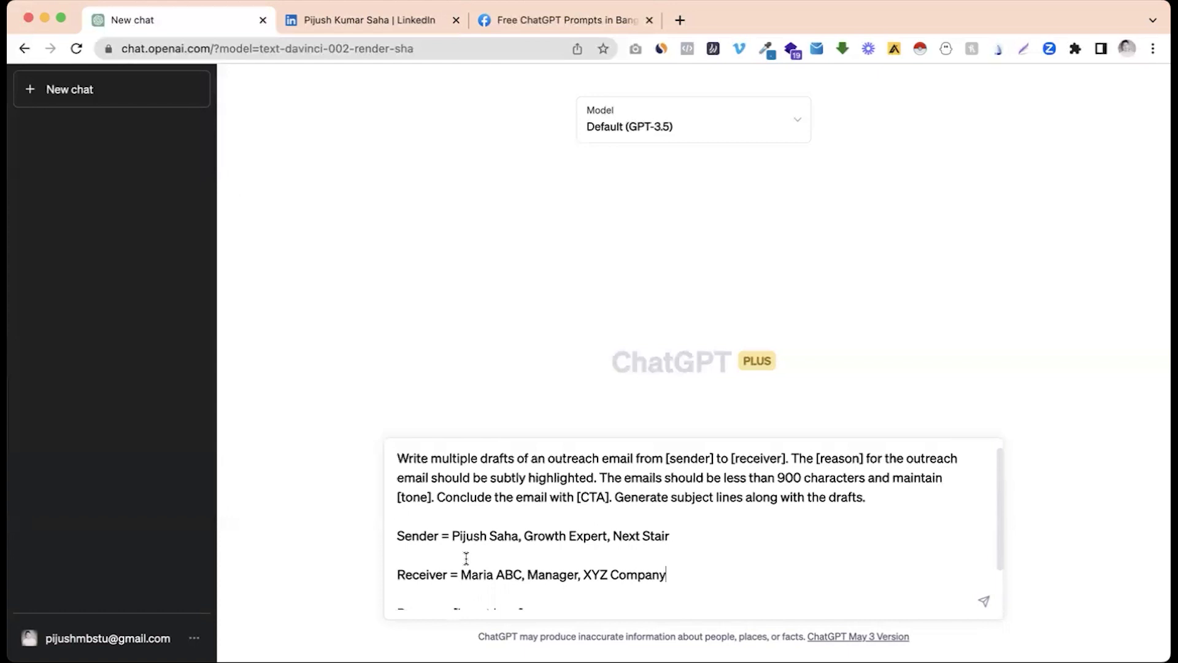
Step: Clear the Reason placeholder and send the outreach prompt to ChatGPT
{"action": "scroll", "coordinate": [407, 492], "scroll_direction": "down", "scroll_amount": 2}
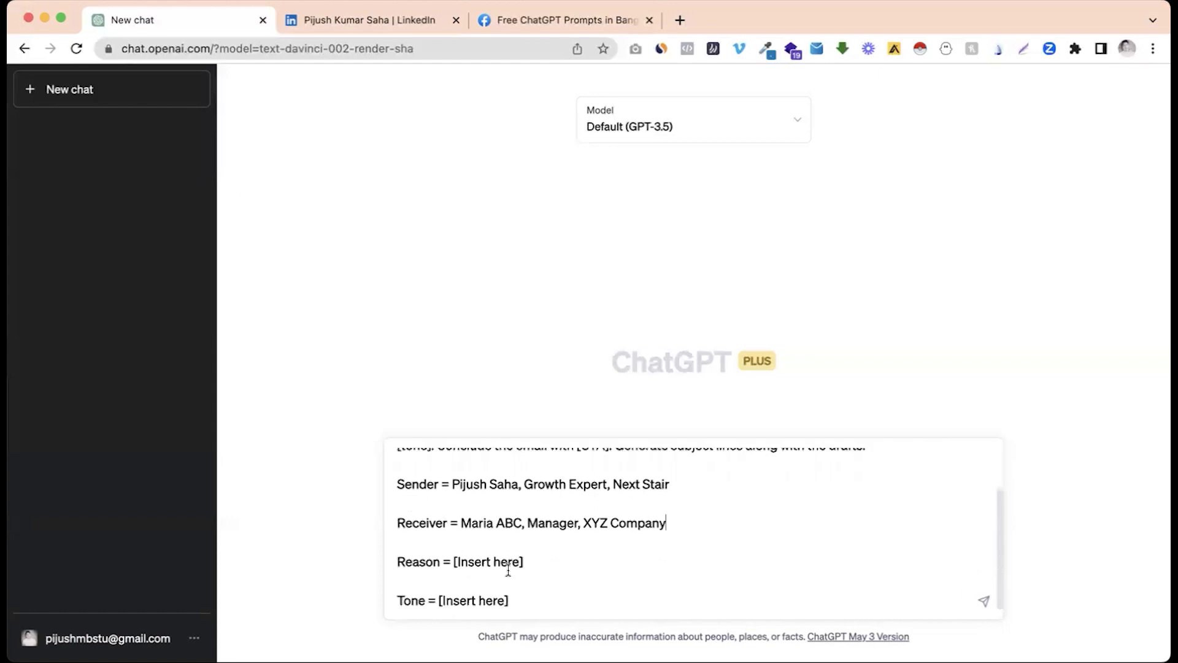
{"action": "left_click_drag", "start_coordinate": [455, 562], "coordinate": [528, 562]}
{"action": "key", "text": "BackSpace"}
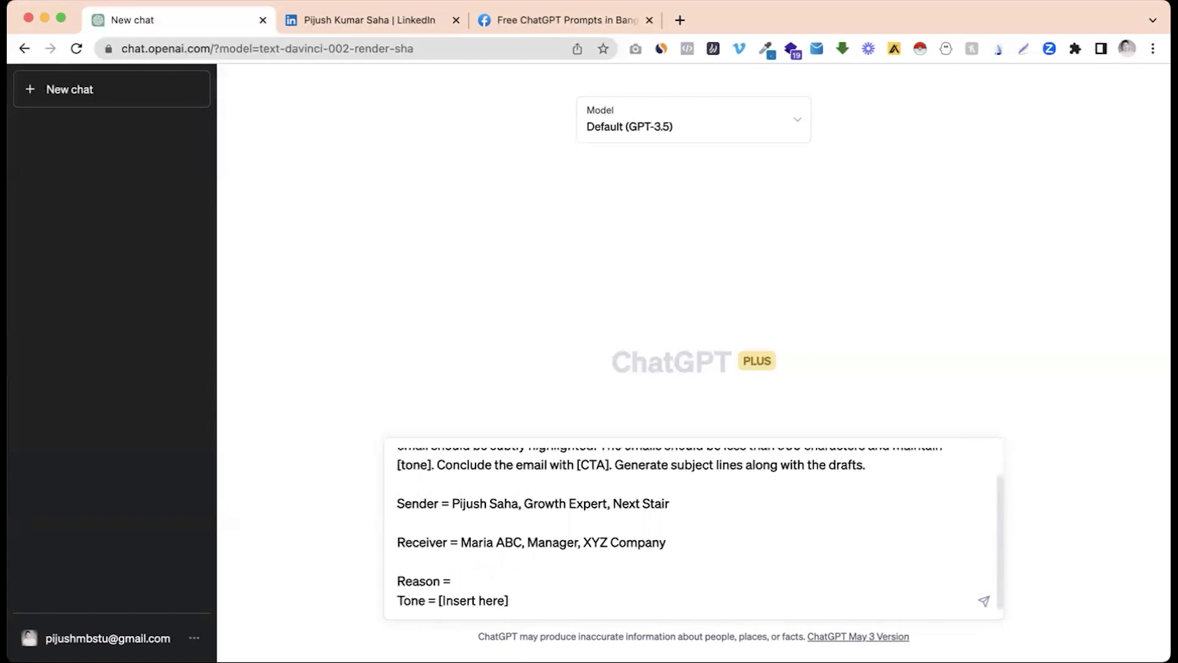
{"action": "key", "text": "Return"}
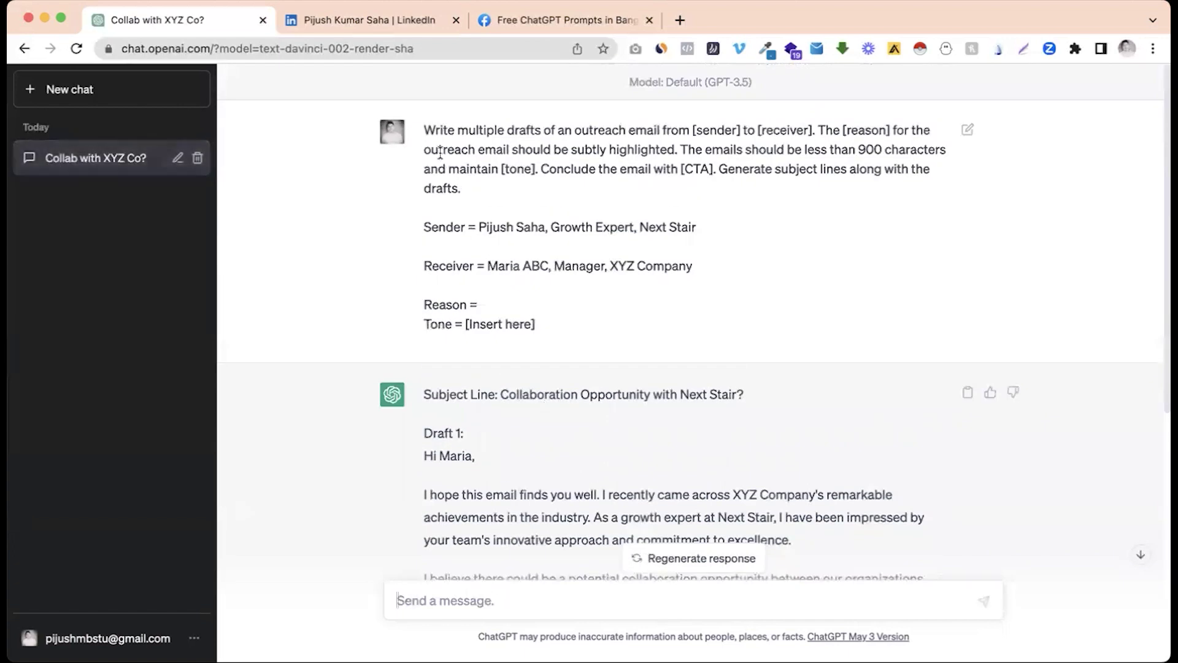
Step: Copy the sent prompt back into the message box, with the caret after 'Reason ='
{"action": "left_click_drag", "start_coordinate": [425, 130], "coordinate": [551, 321]}
{"action": "key", "text": "super+c"}
{"action": "left_click", "coordinate": [473, 601]}
{"action": "key", "text": "super+v"}
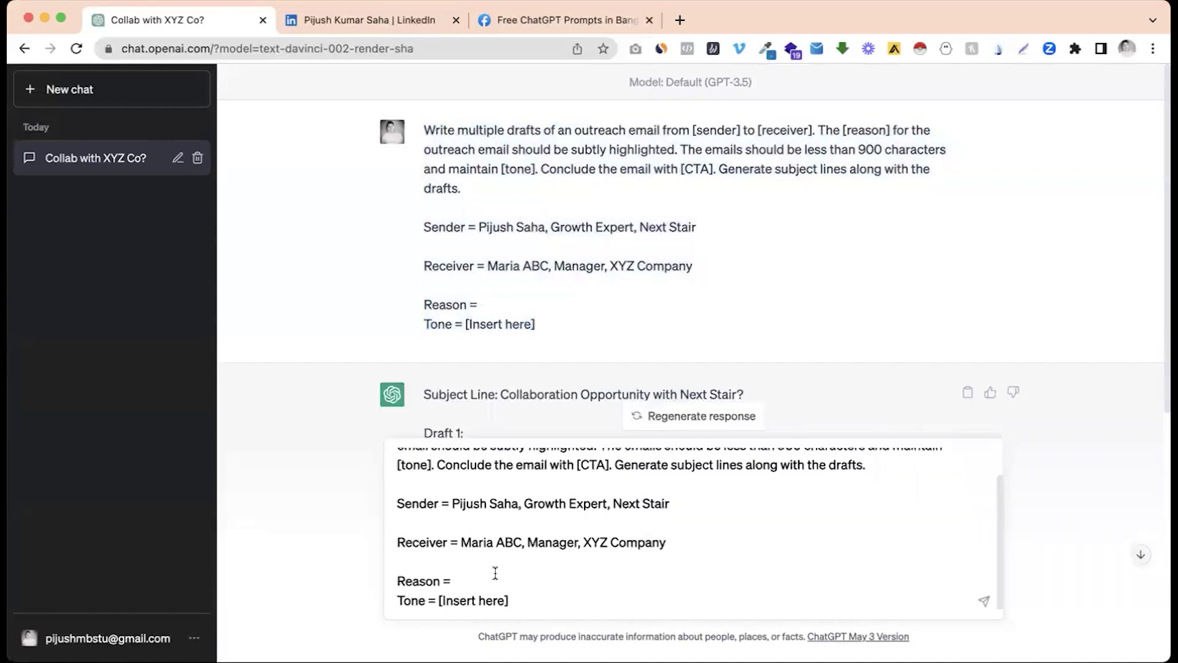
{"action": "left_click", "coordinate": [495, 573]}
{"action": "key", "text": "shift+Return"}
{"action": "left_click", "coordinate": [500, 566]}
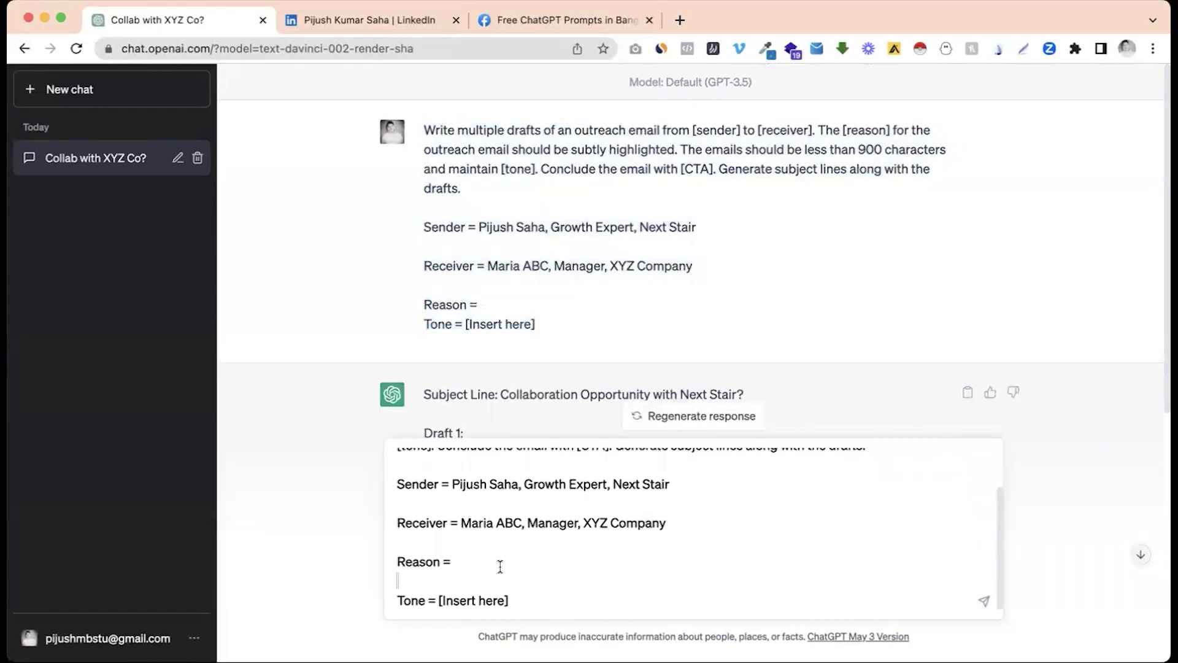
Step: Set Reason to 'Introducing a new AI tool called Artikle.ai (It created high quality article with relevant image and video)'
{"action": "scroll", "coordinate": [500, 566], "scroll_direction": "up", "scroll_amount": 3}
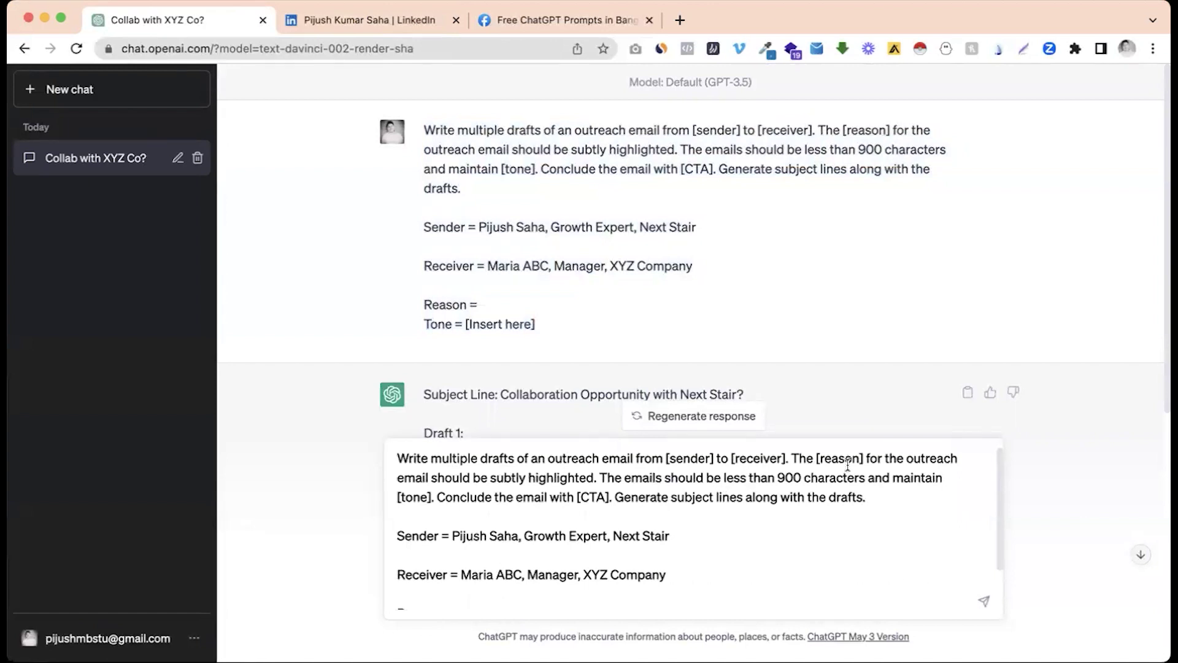
{"action": "scroll", "coordinate": [724, 527], "scroll_direction": "down", "scroll_amount": 3}
{"action": "scroll", "coordinate": [724, 526], "scroll_direction": "up", "scroll_amount": 3}
{"action": "scroll", "coordinate": [717, 501], "scroll_direction": "down", "scroll_amount": 3}
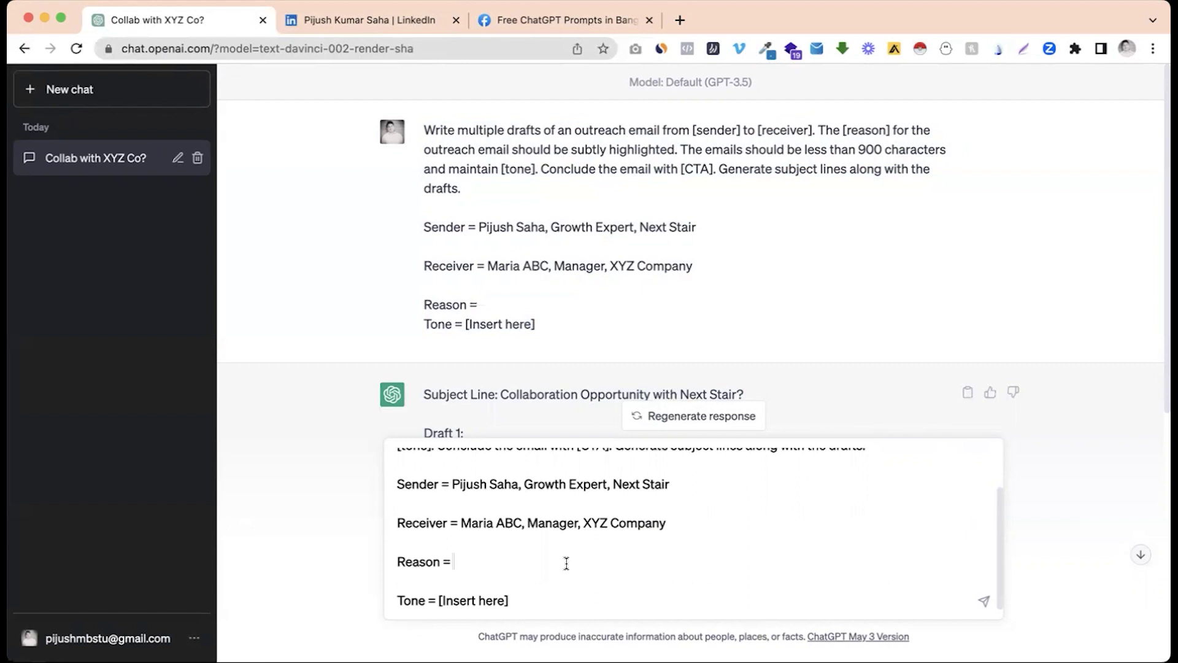
{"action": "type", "text": "Introductin"}
{"action": "key", "text": "BackSpace"}
{"action": "key", "text": "BackSpace"}
{"action": "type", "text": "ing a new AI tool called Arti"}
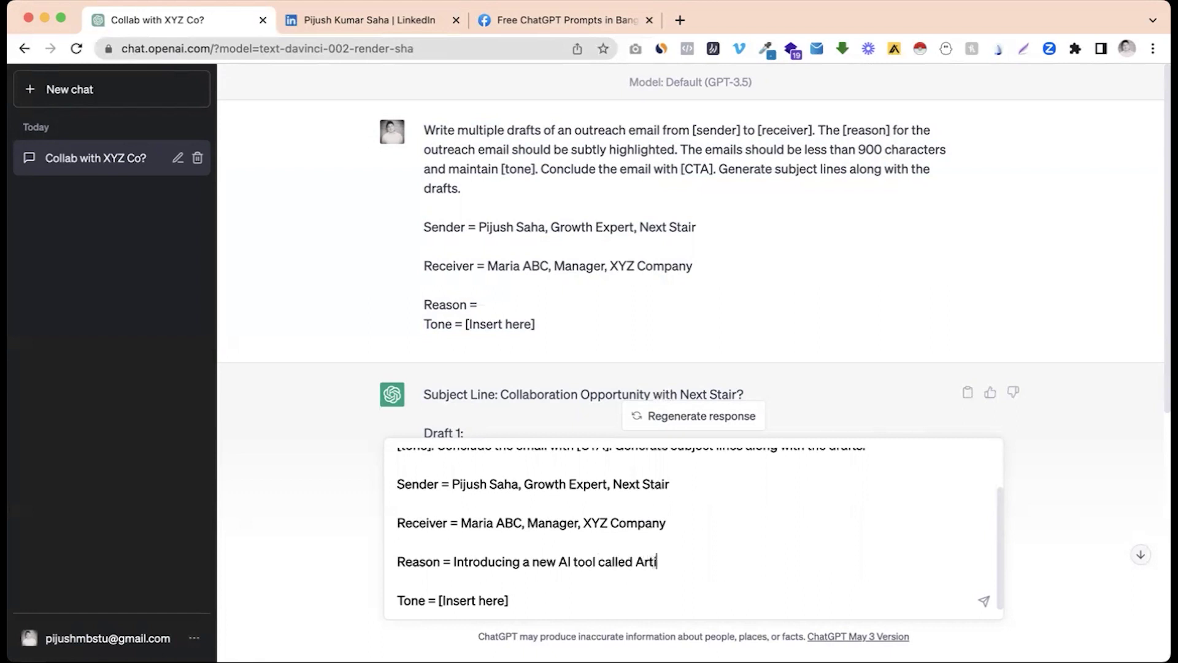
{"action": "type", "text": "kle.ai (It created hi"}
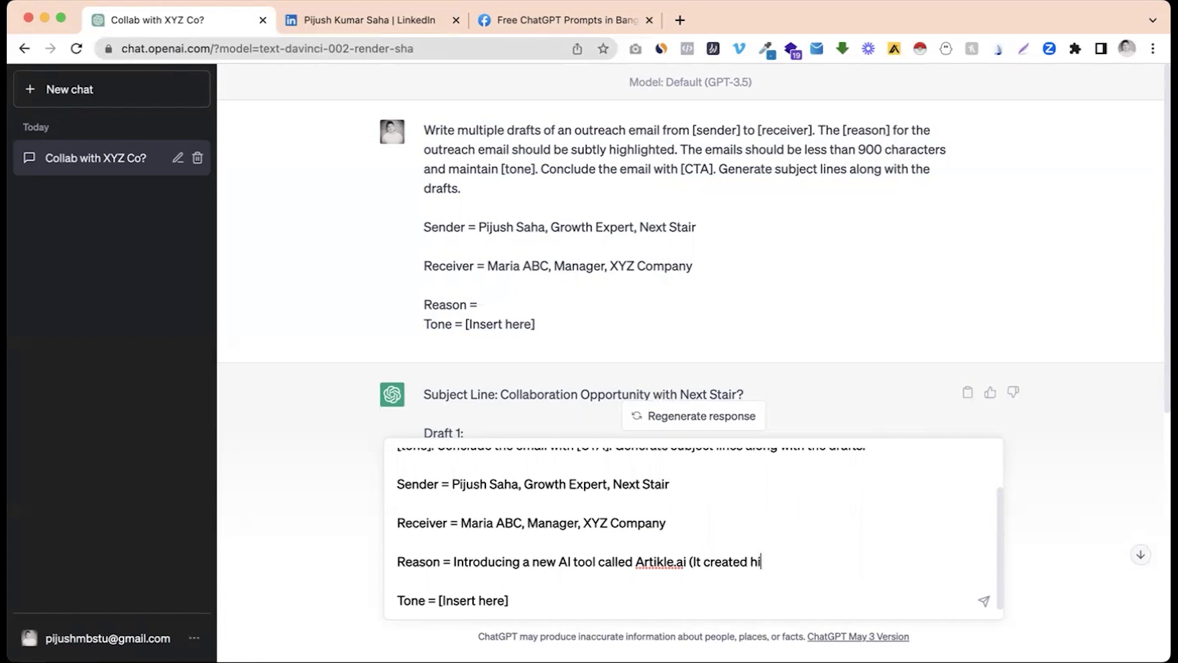
{"action": "type", "text": "gh quality article with re"}
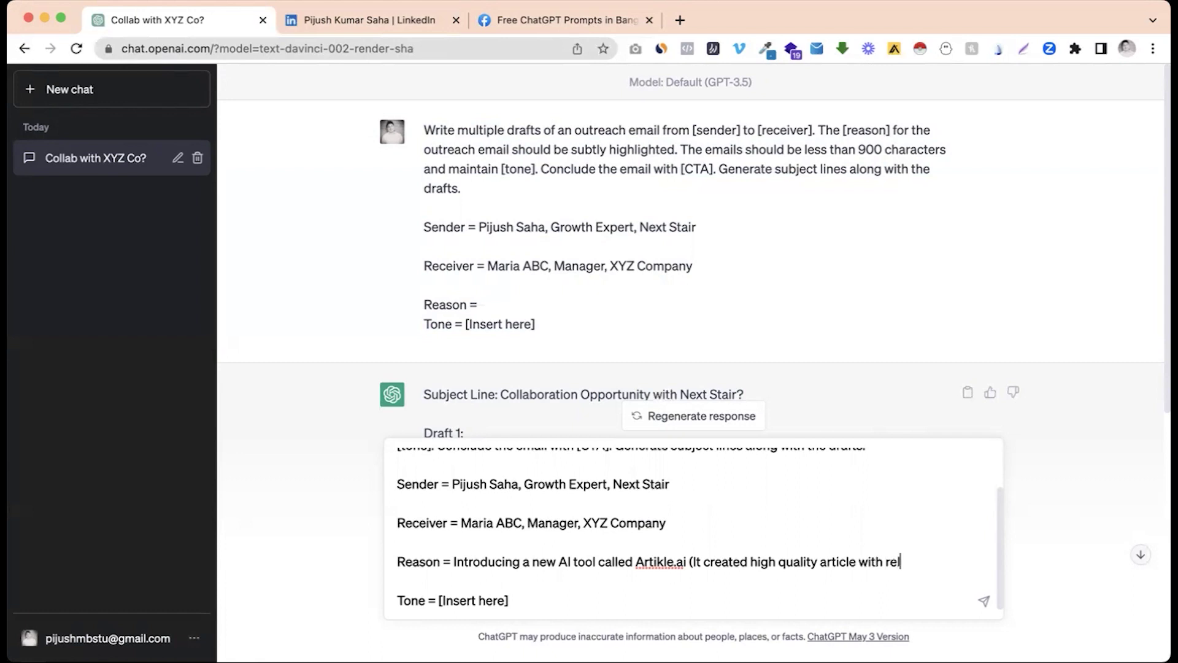
{"action": "type", "text": "lavant image"}
{"action": "key", "text": "BackSpace"}
{"action": "key", "text": "BackSpace"}
{"action": "key", "text": "BackSpace"}
{"action": "key", "text": "BackSpace"}
{"action": "key", "text": "BackSpace"}
{"action": "key", "text": "BackSpace"}
{"action": "key", "text": "BackSpace"}
{"action": "key", "text": "BackSpace"}
{"action": "key", "text": "BackSpace"}
{"action": "key", "text": "BackSpace"}
{"action": "key", "text": "BackSpace"}
{"action": "type", "text": "evant iag"}
{"action": "type", "text": "age and video"}
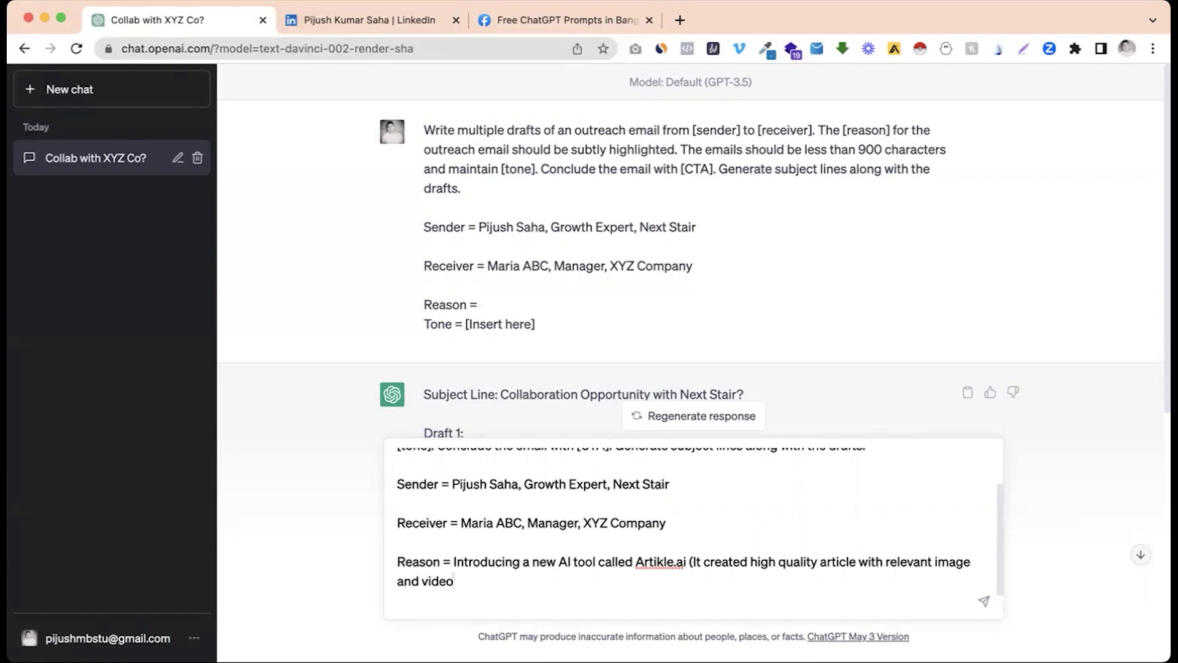
{"action": "type", "text": ")"}
{"action": "scroll", "coordinate": [565, 567], "scroll_direction": "down", "scroll_amount": 1}
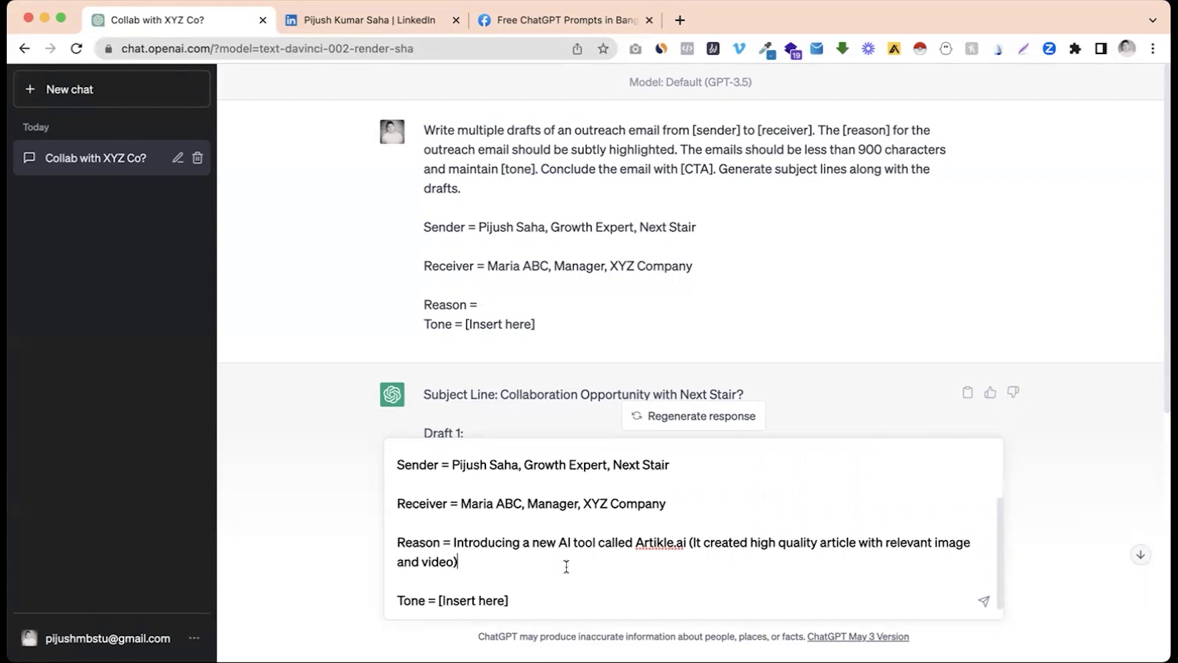
Step: Replace the Tone placeholder with 'concise, persuasive, friendly, professional, persona…'
{"action": "left_click", "coordinate": [440, 600]}
{"action": "key", "text": "shift+super+Right"}
{"action": "key", "text": "BackSpace"}
{"action": "type", "text": "concise, persuasive,"}
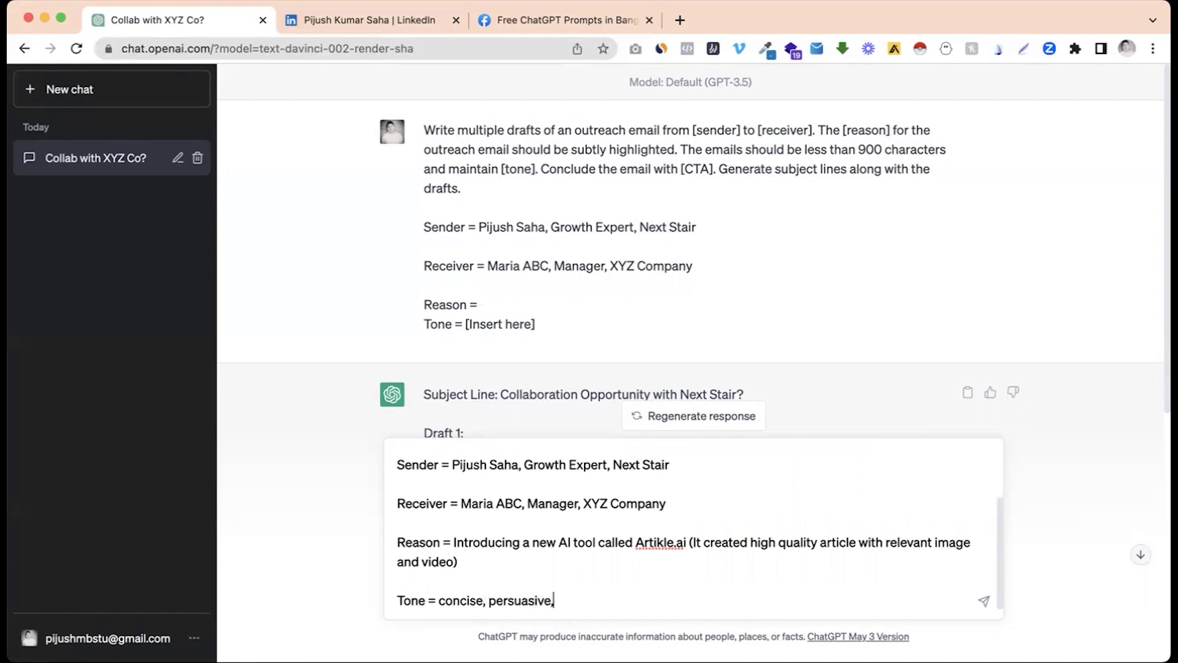
{"action": "type", "text": " friendly, professinal"}
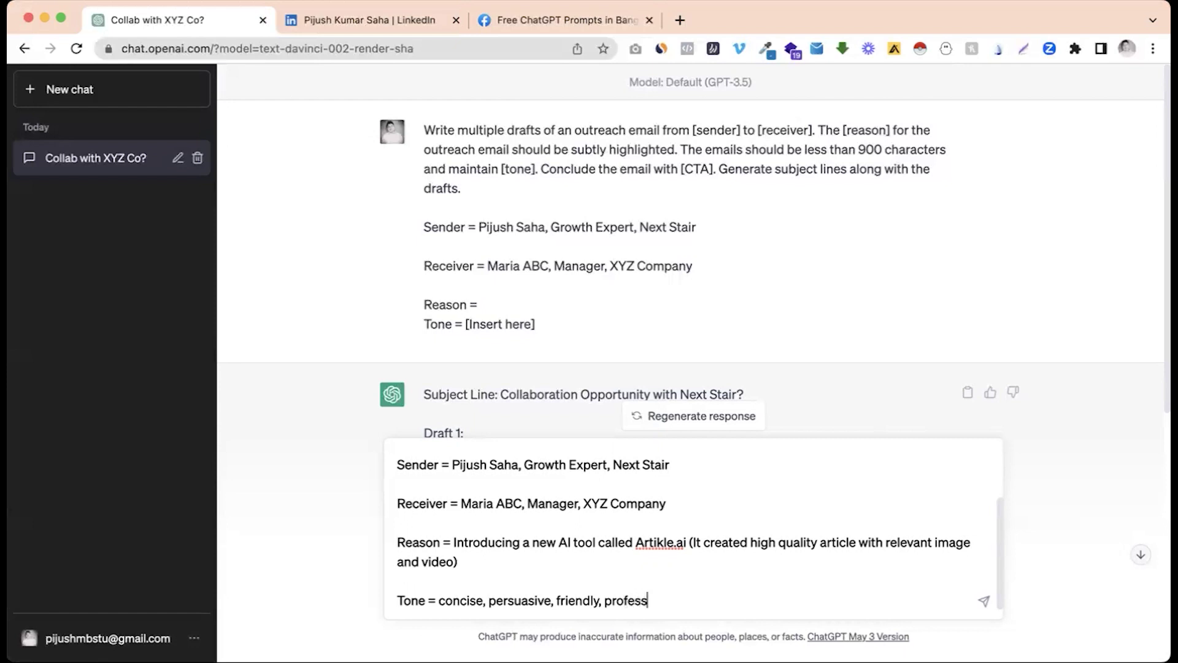
{"action": "key", "text": "BackSpace"}
{"action": "key", "text": "BackSpace"}
{"action": "key", "text": "BackSpace"}
{"action": "type", "text": "onal, person"}
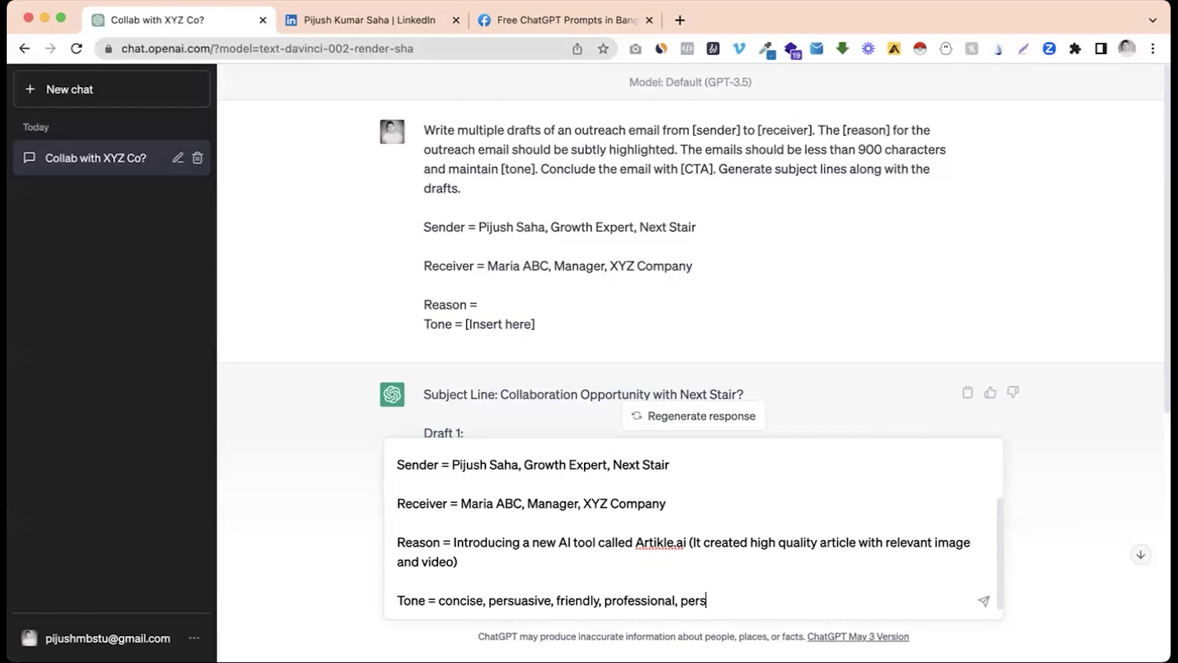
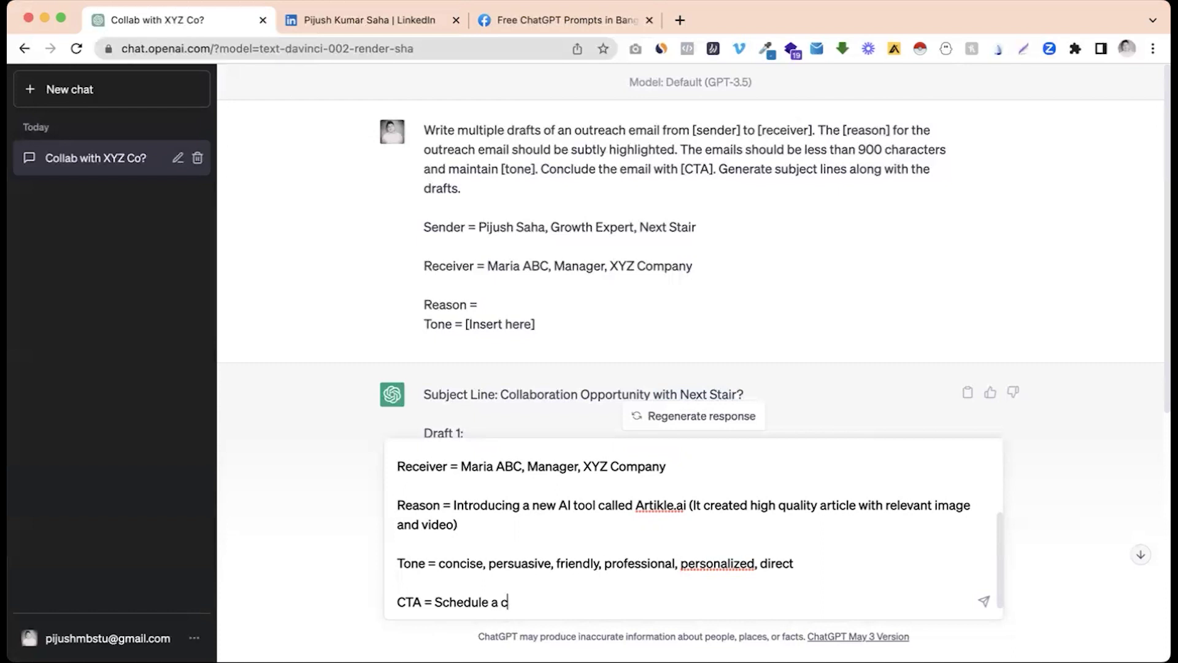
Step: Enter 'call to discuss potential partnership opportunity' as the prompt's call-to-action
{"action": "type", "text": "to discuss poten"}
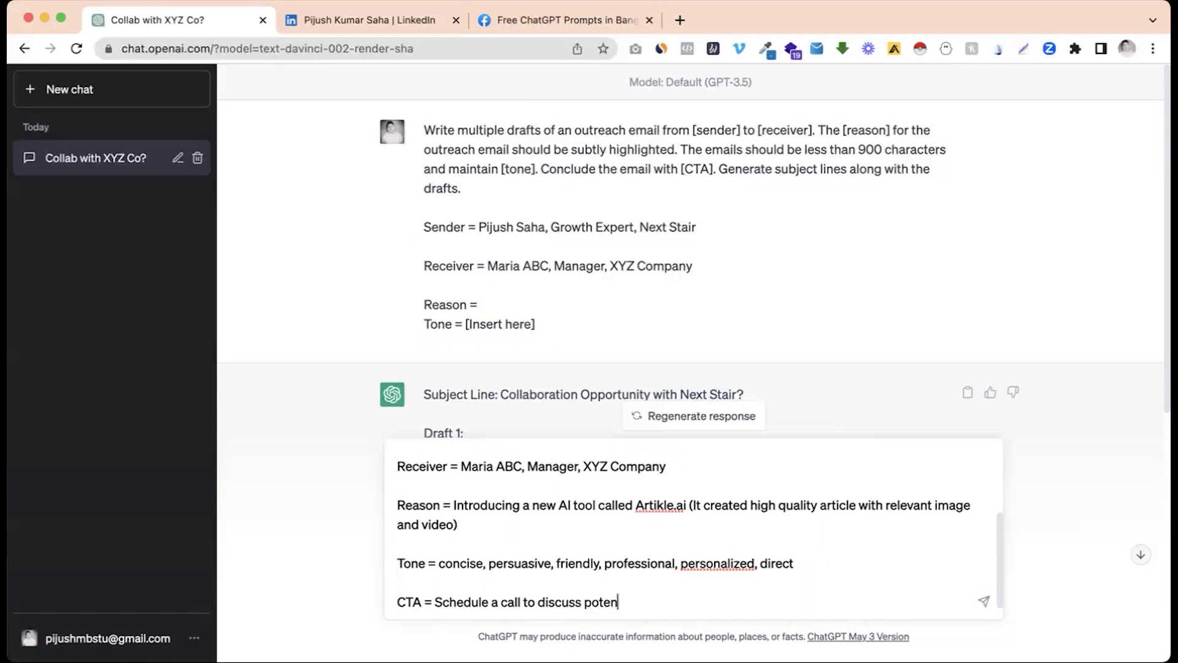
{"action": "type", "text": "tial partnership opportunity"}
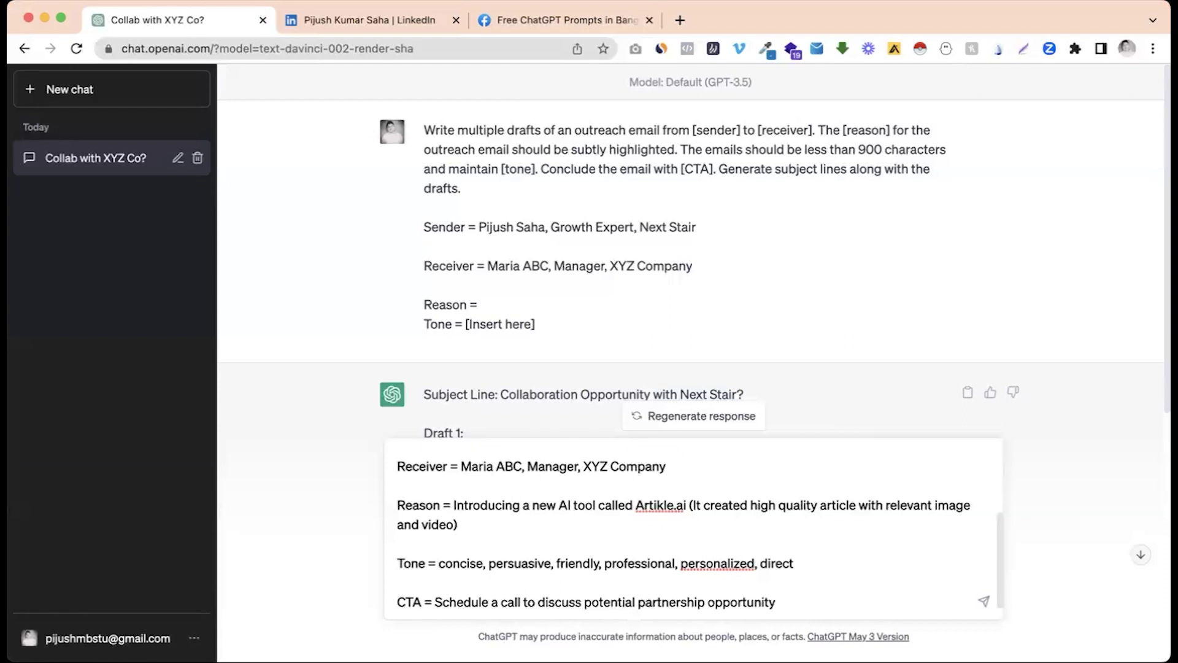
Step: Send the filled outreach prompt and read the generated Draft 1 email about Artikle.ai
{"action": "key", "text": "Return"}
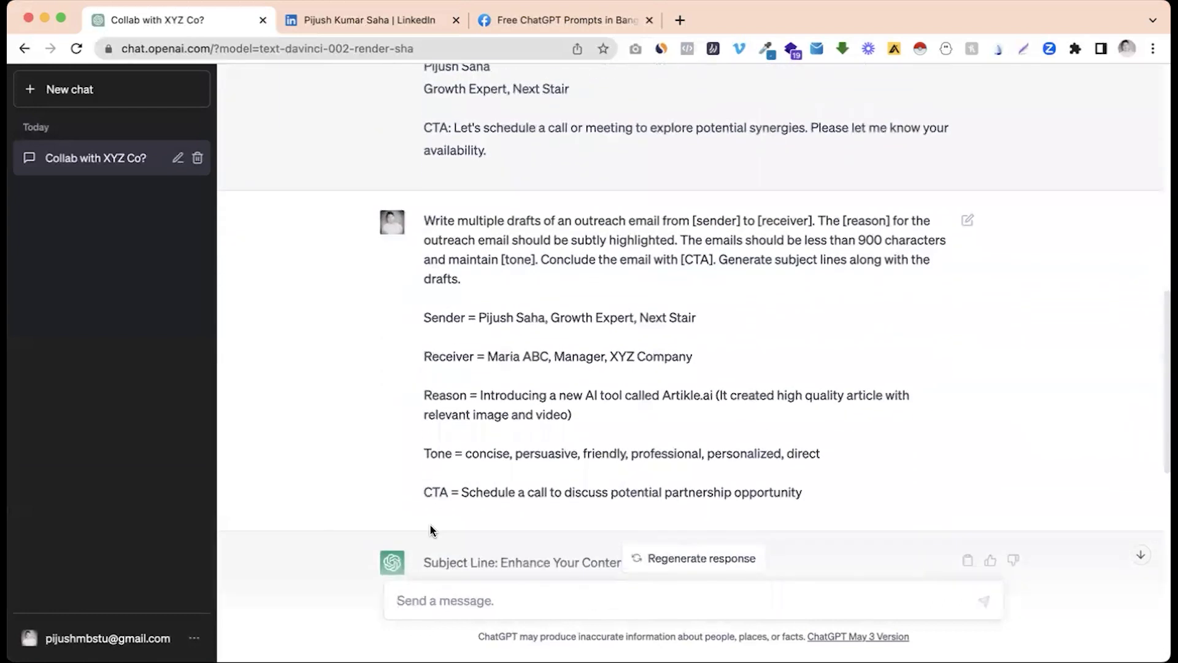
{"action": "scroll", "coordinate": [429, 525], "scroll_direction": "down", "scroll_amount": 3}
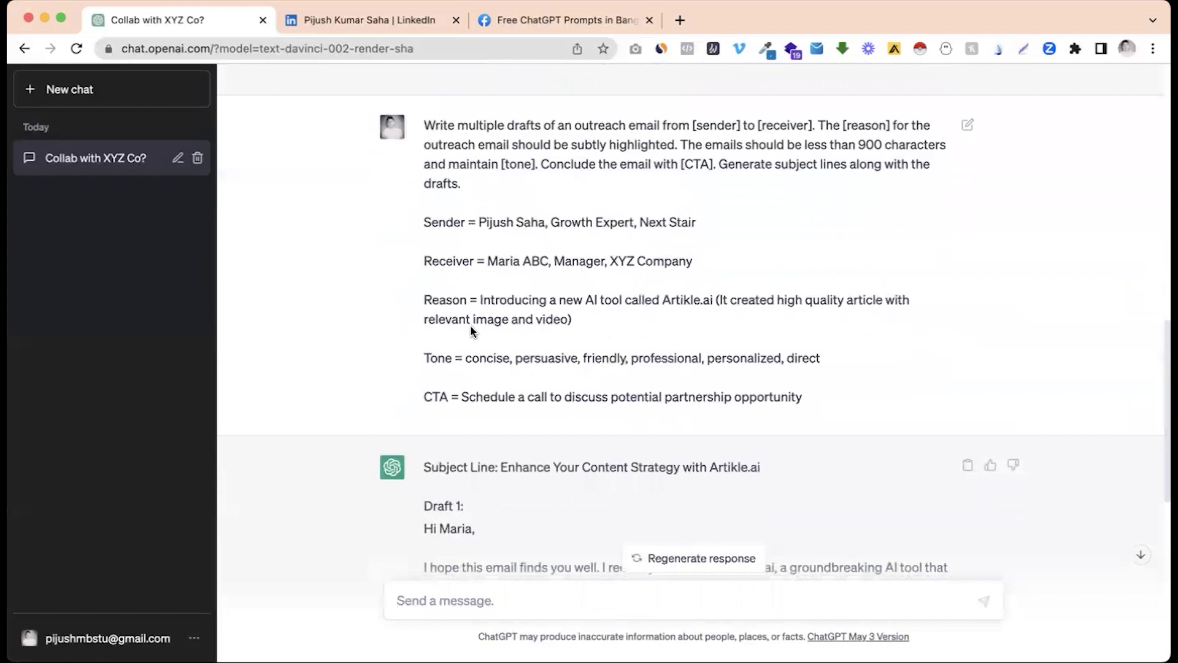
{"action": "scroll", "coordinate": [471, 332], "scroll_direction": "down", "scroll_amount": 3}
{"action": "scroll", "coordinate": [458, 393], "scroll_direction": "down", "scroll_amount": 3}
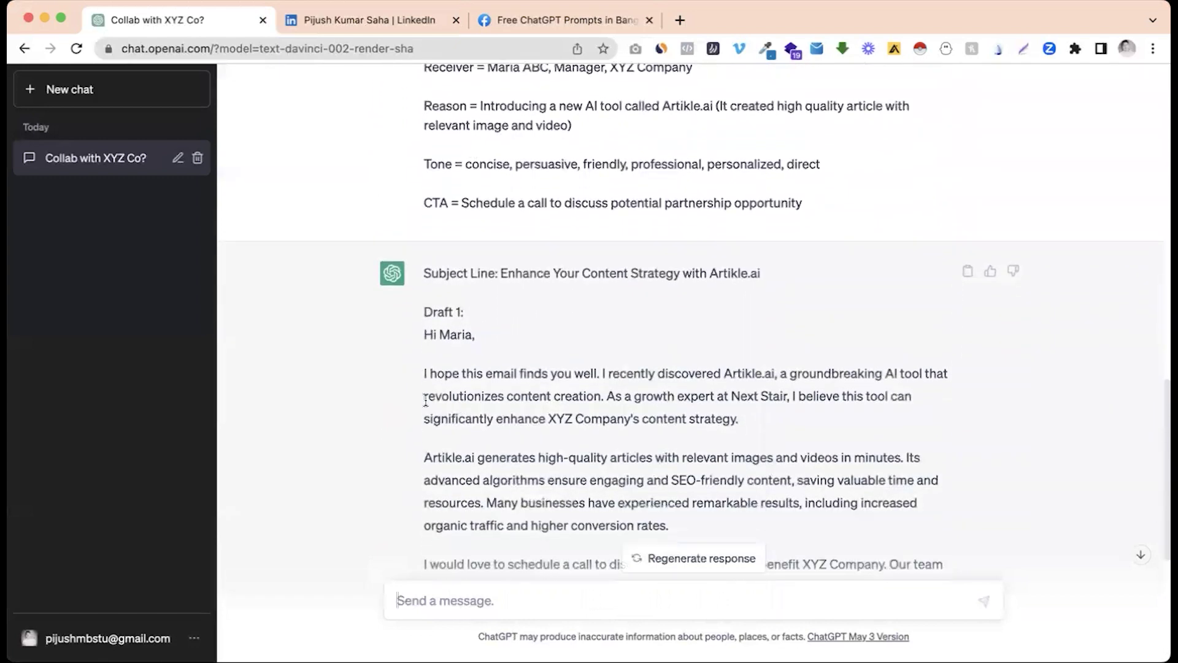
{"action": "scroll", "coordinate": [443, 420], "scroll_direction": "down", "scroll_amount": 1}
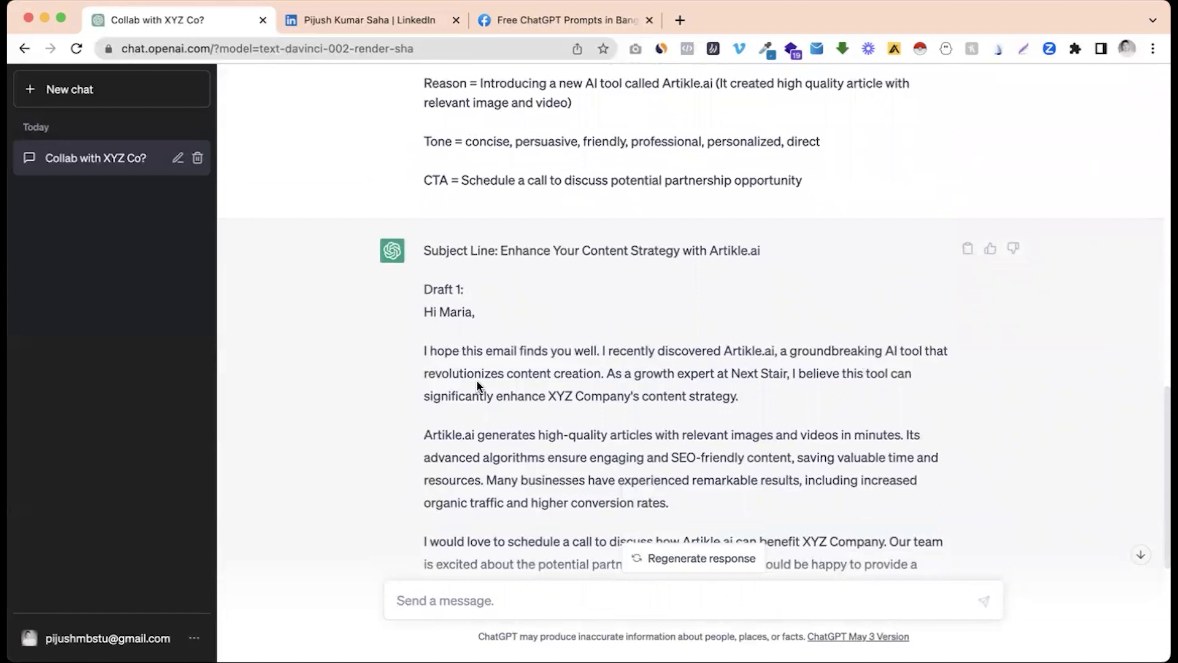
{"action": "scroll", "coordinate": [799, 310], "scroll_direction": "down", "scroll_amount": 3}
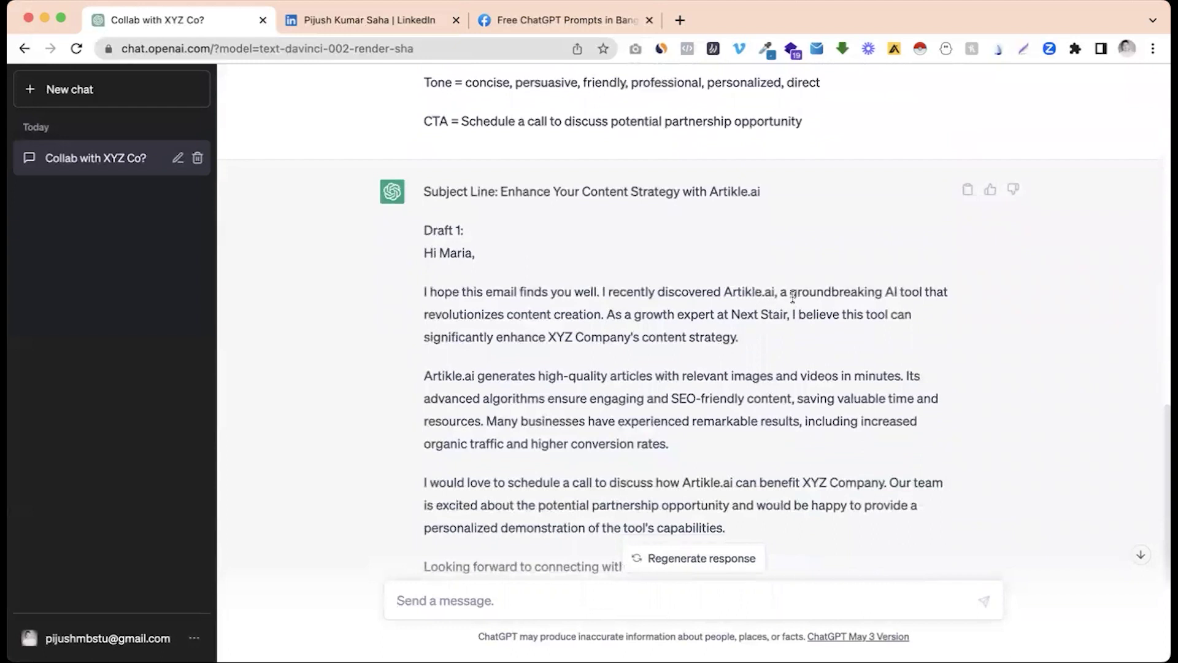
{"action": "left_click_drag", "start_coordinate": [806, 293], "coordinate": [832, 295]}
{"action": "left_click", "coordinate": [846, 298]}
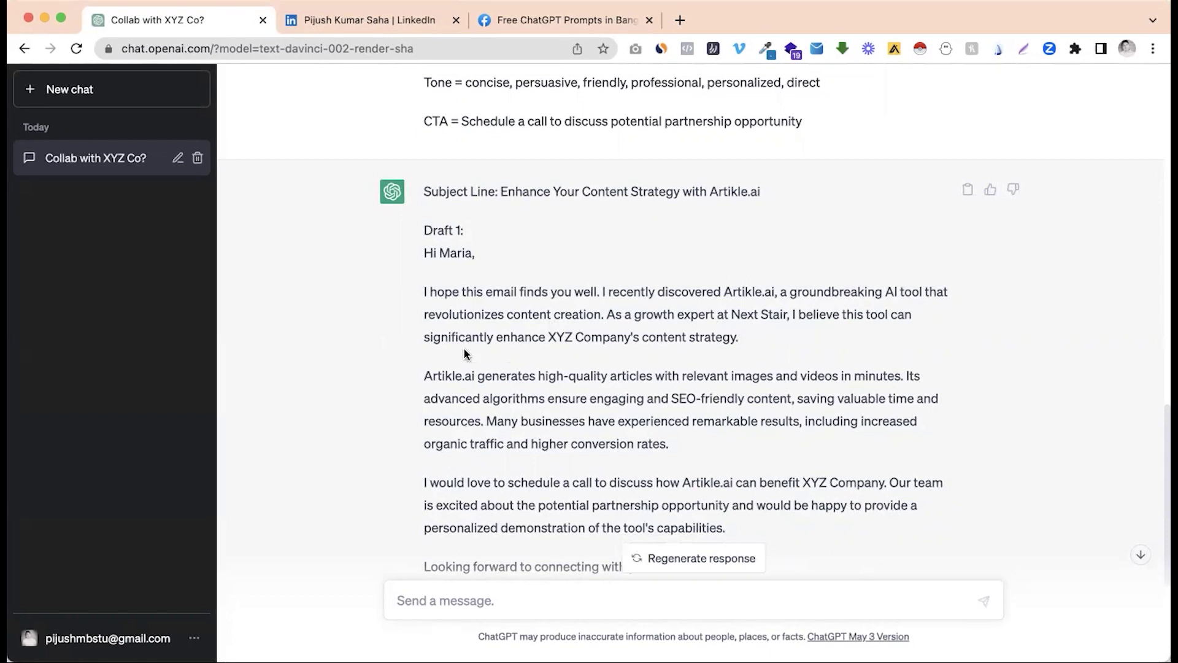
{"action": "scroll", "coordinate": [590, 347], "scroll_direction": "down", "scroll_amount": 5}
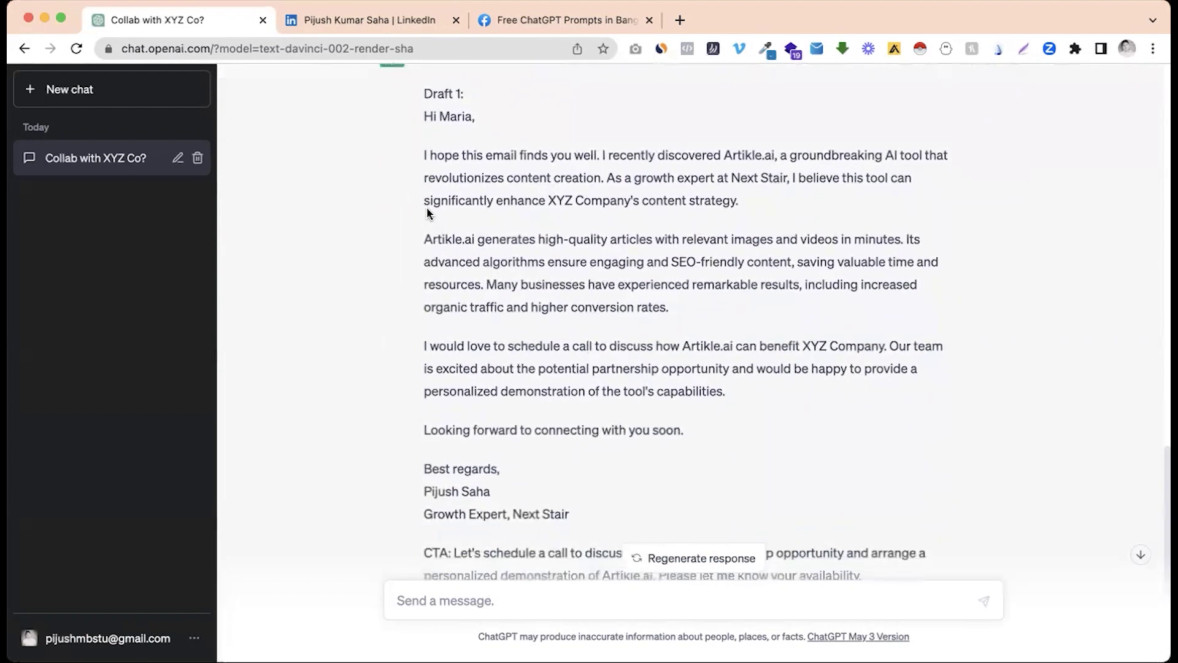
{"action": "left_click_drag", "start_coordinate": [426, 237], "coordinate": [529, 283]}
{"action": "left_click", "coordinate": [532, 283]}
Step: Review the rest of the email draft, then return to the Facebook post draft
{"action": "scroll", "coordinate": [528, 291], "scroll_direction": "down", "scroll_amount": 3}
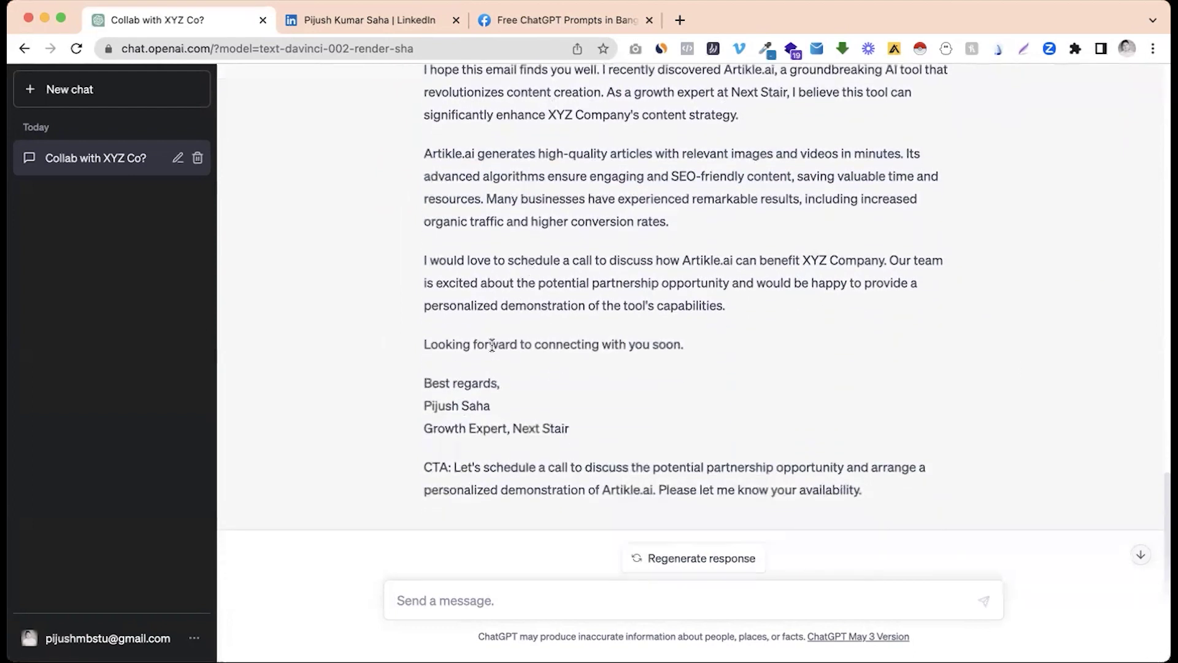
{"action": "scroll", "coordinate": [452, 424], "scroll_direction": "down", "scroll_amount": 1}
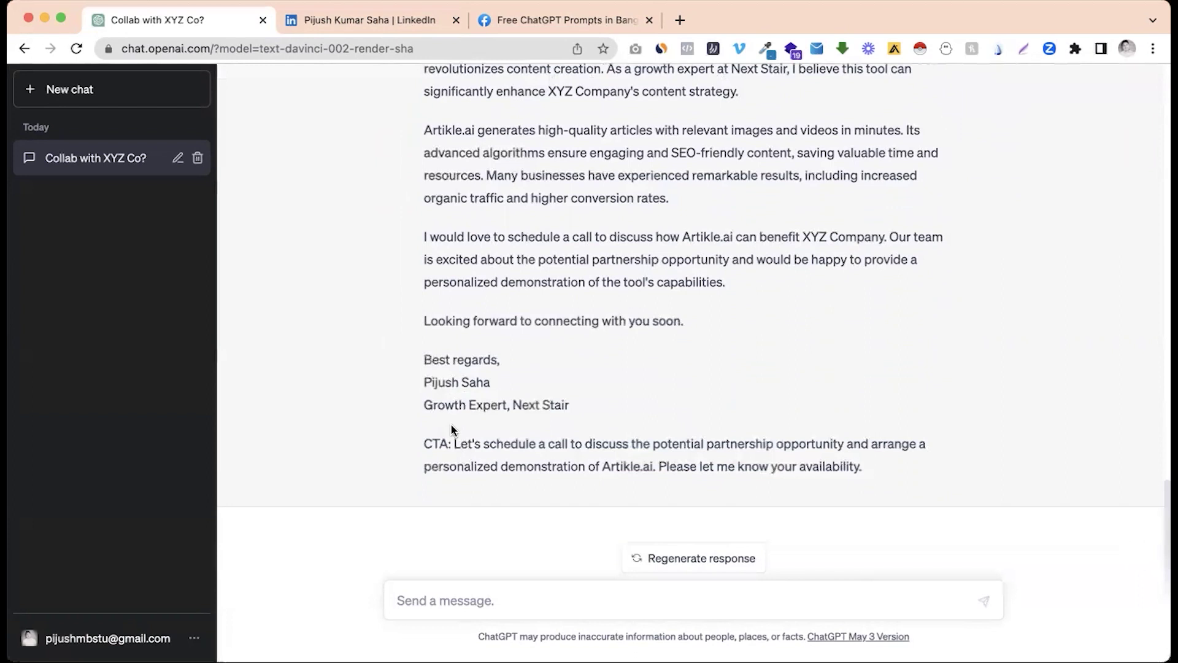
{"action": "scroll", "coordinate": [453, 433], "scroll_direction": "up", "scroll_amount": 4}
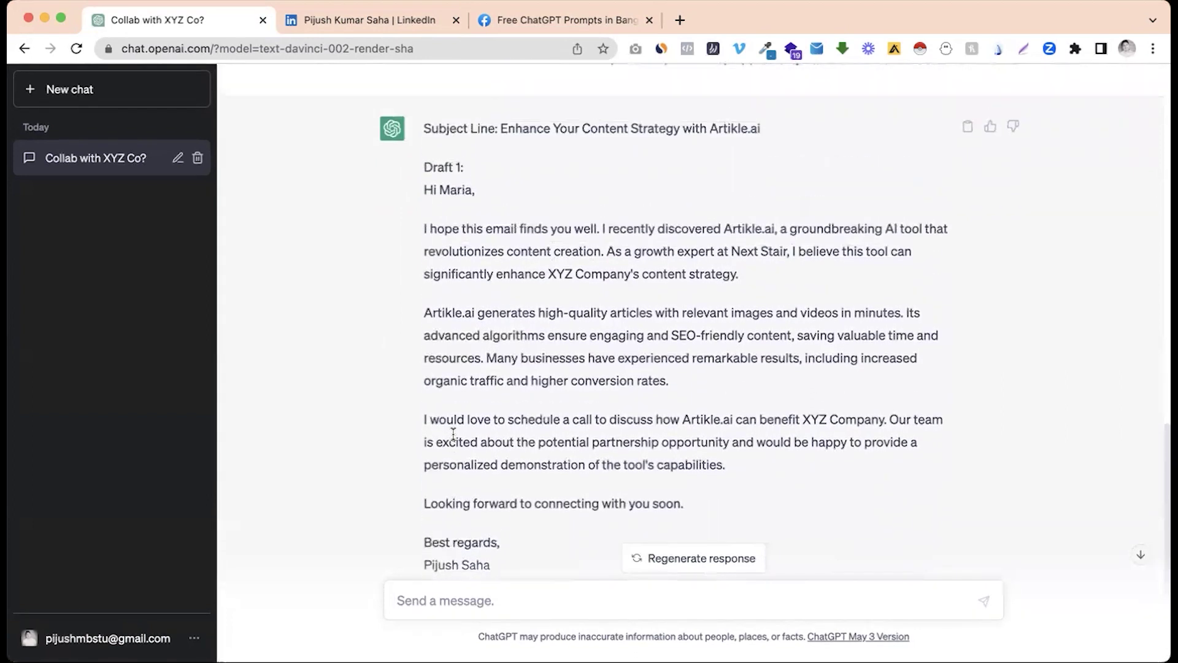
{"action": "scroll", "coordinate": [453, 433], "scroll_direction": "up", "scroll_amount": 9}
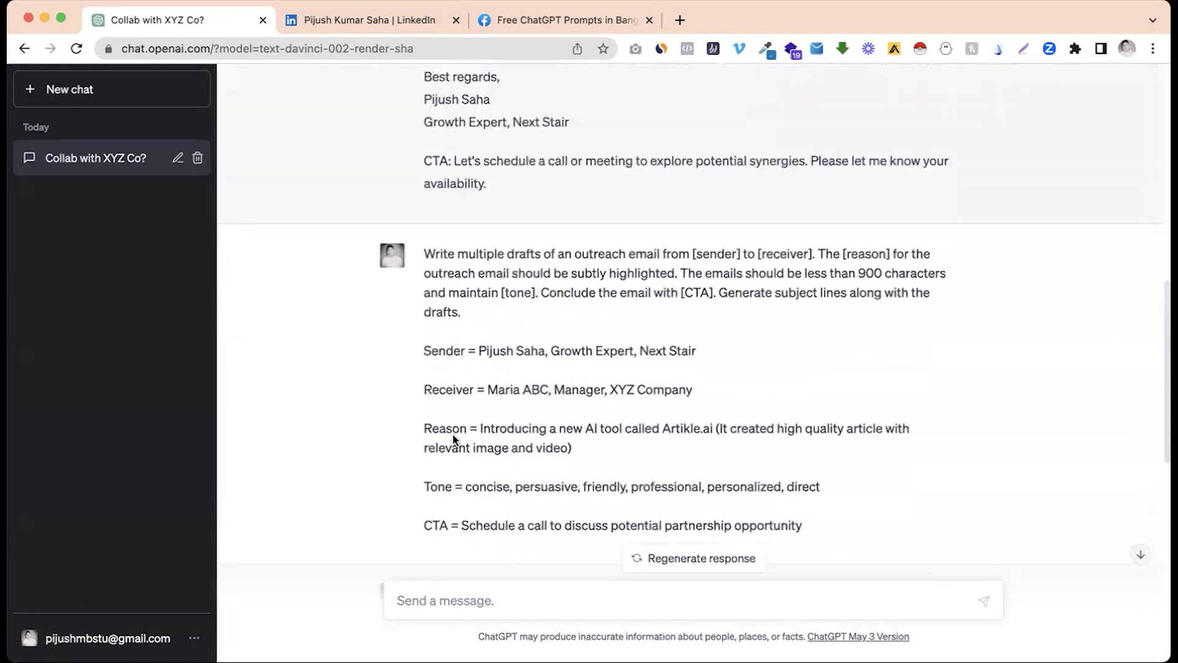
{"action": "scroll", "coordinate": [453, 440], "scroll_direction": "up", "scroll_amount": 5}
{"action": "scroll", "coordinate": [453, 436], "scroll_direction": "down", "scroll_amount": 7}
{"action": "scroll", "coordinate": [453, 433], "scroll_direction": "down", "scroll_amount": 7}
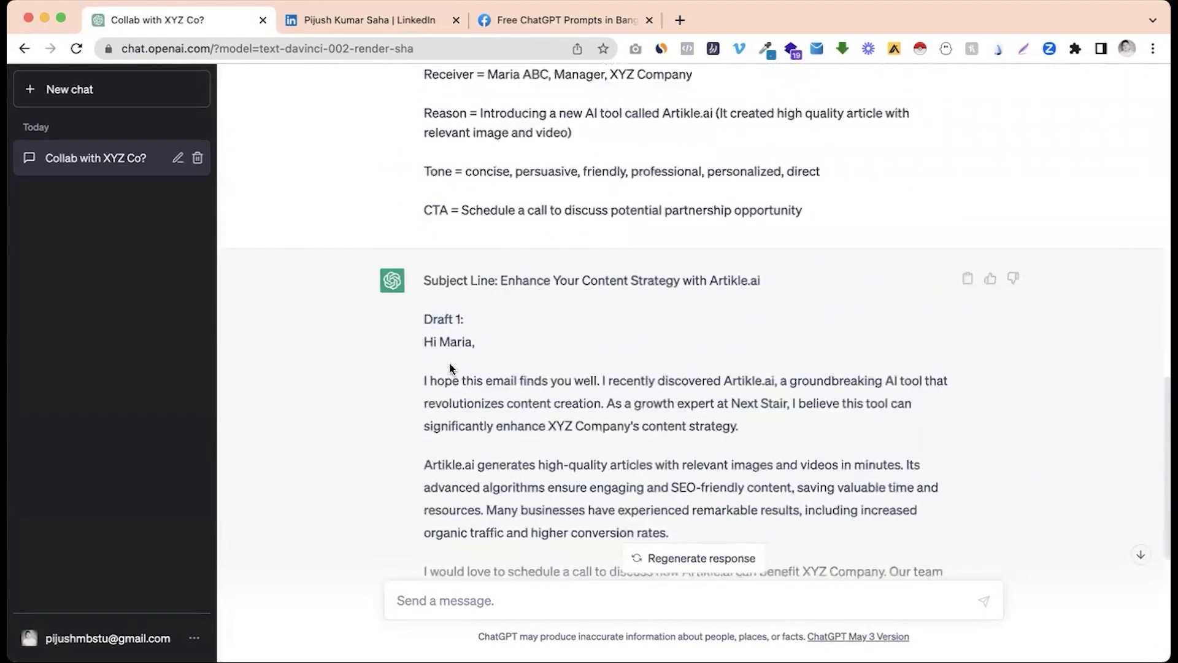
{"action": "scroll", "coordinate": [450, 368], "scroll_direction": "down", "scroll_amount": 3}
{"action": "scroll", "coordinate": [450, 368], "scroll_direction": "down", "scroll_amount": 1}
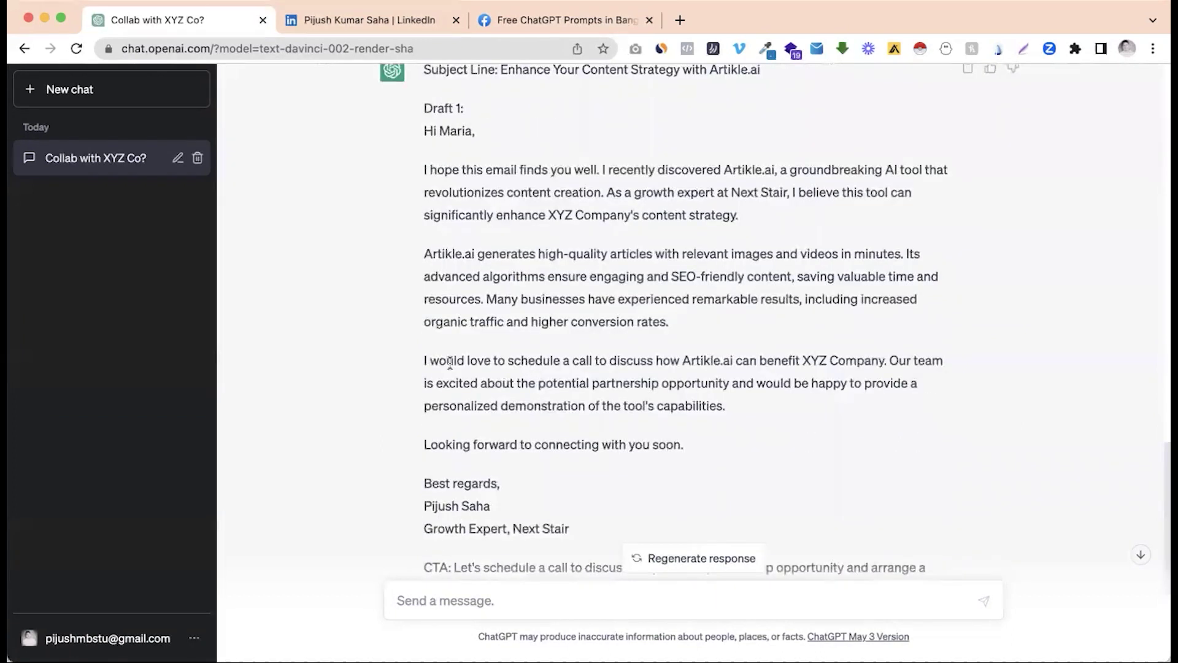
{"action": "scroll", "coordinate": [450, 362], "scroll_direction": "down", "scroll_amount": 3}
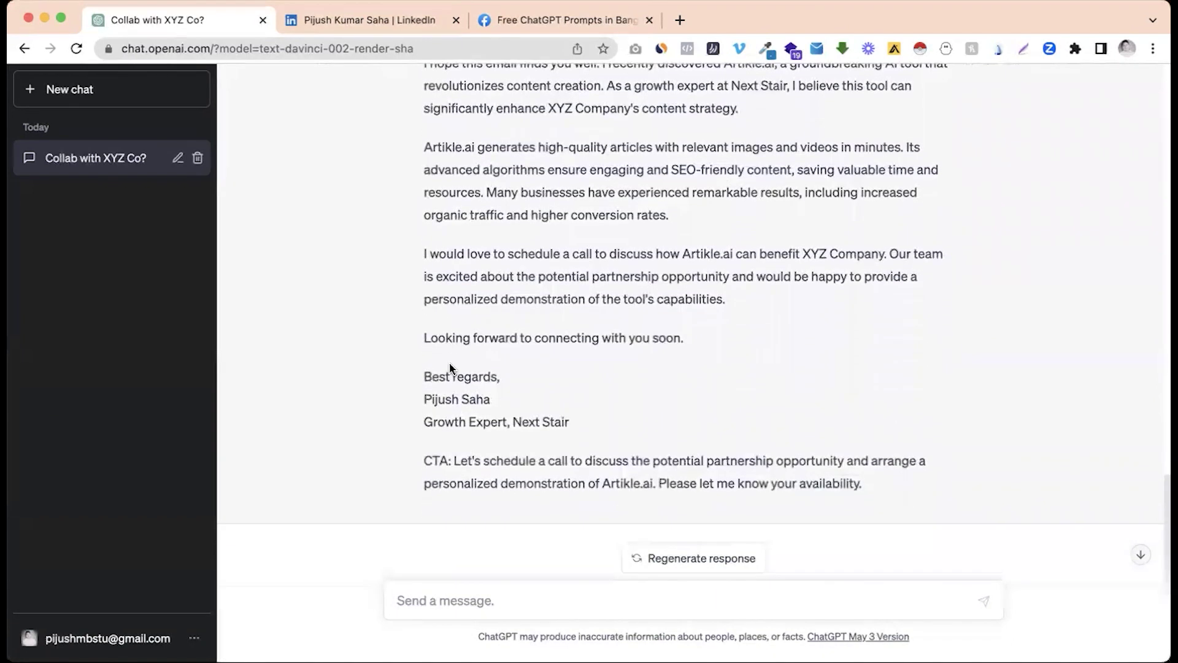
{"action": "scroll", "coordinate": [450, 367], "scroll_direction": "up", "scroll_amount": 3}
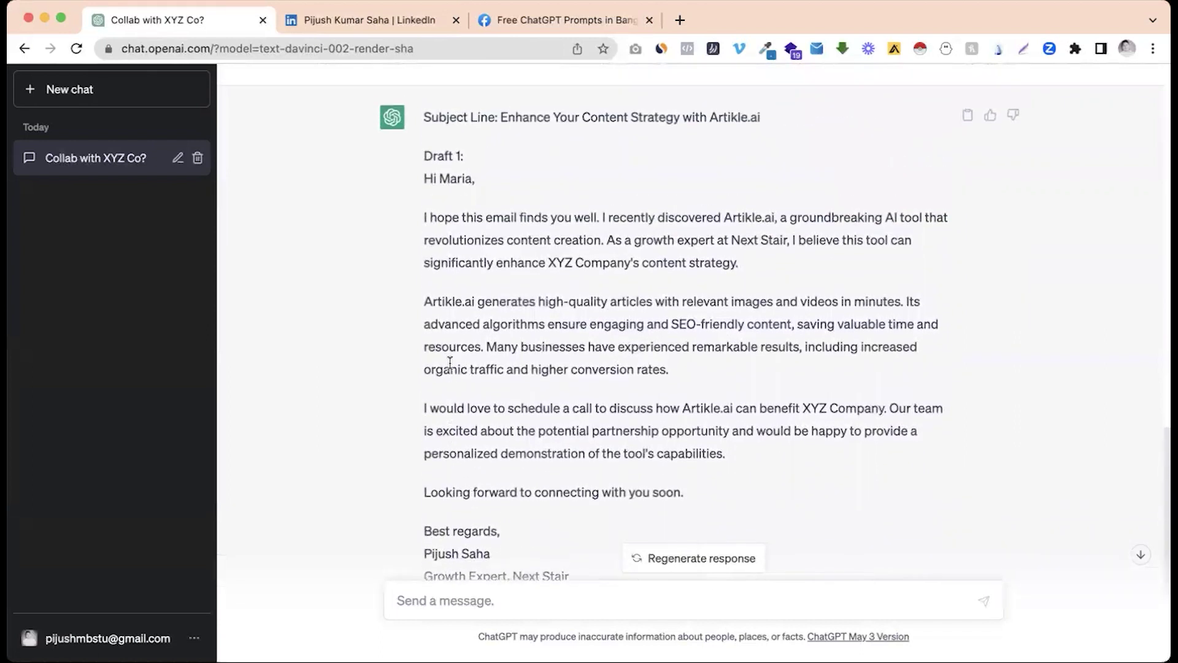
{"action": "scroll", "coordinate": [451, 256], "scroll_direction": "up", "scroll_amount": 8}
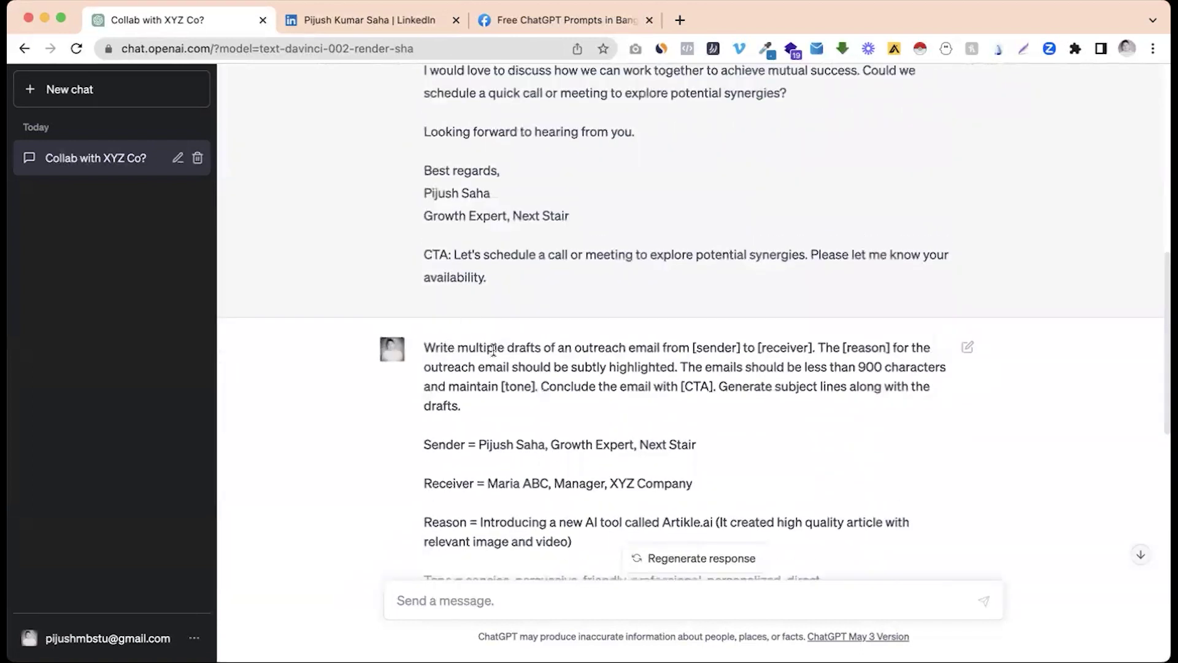
{"action": "scroll", "coordinate": [490, 400], "scroll_direction": "down", "scroll_amount": 6}
{"action": "scroll", "coordinate": [490, 401], "scroll_direction": "down", "scroll_amount": 2}
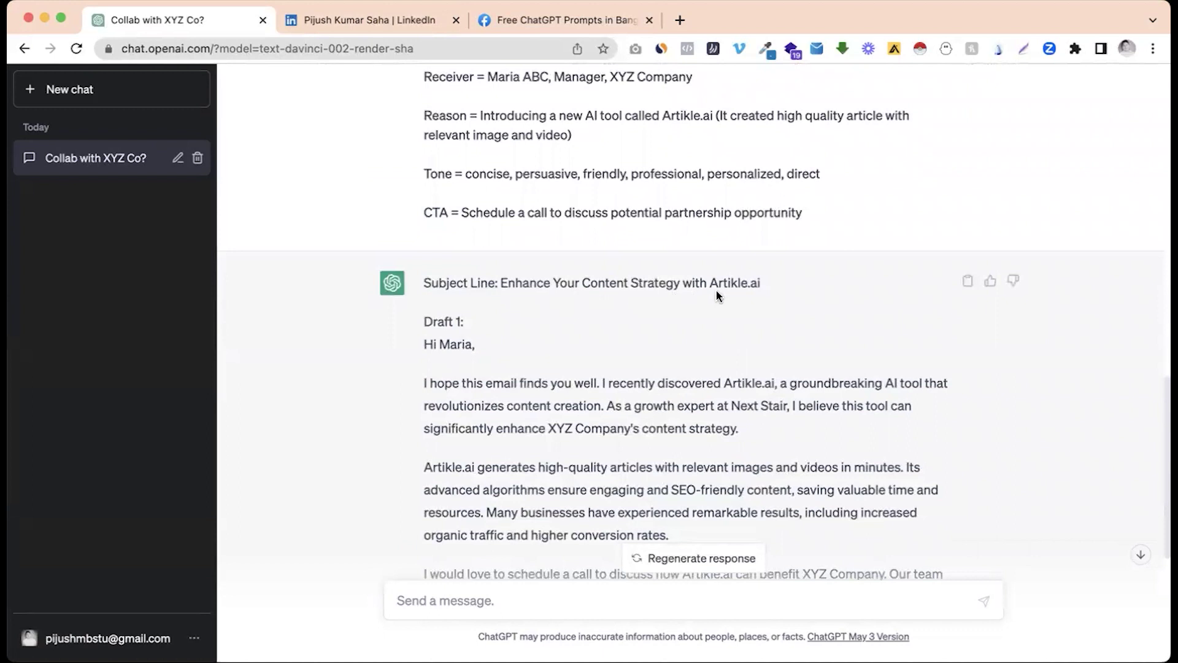
{"action": "scroll", "coordinate": [610, 361], "scroll_direction": "down", "scroll_amount": 4}
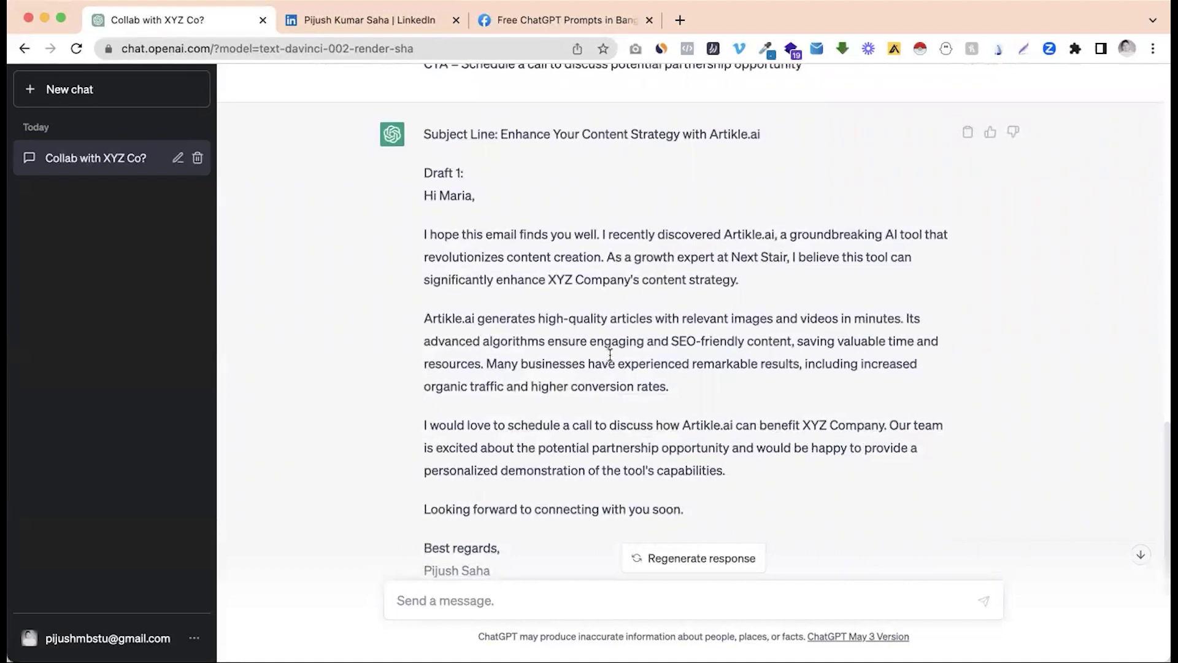
{"action": "scroll", "coordinate": [609, 354], "scroll_direction": "down", "scroll_amount": 5}
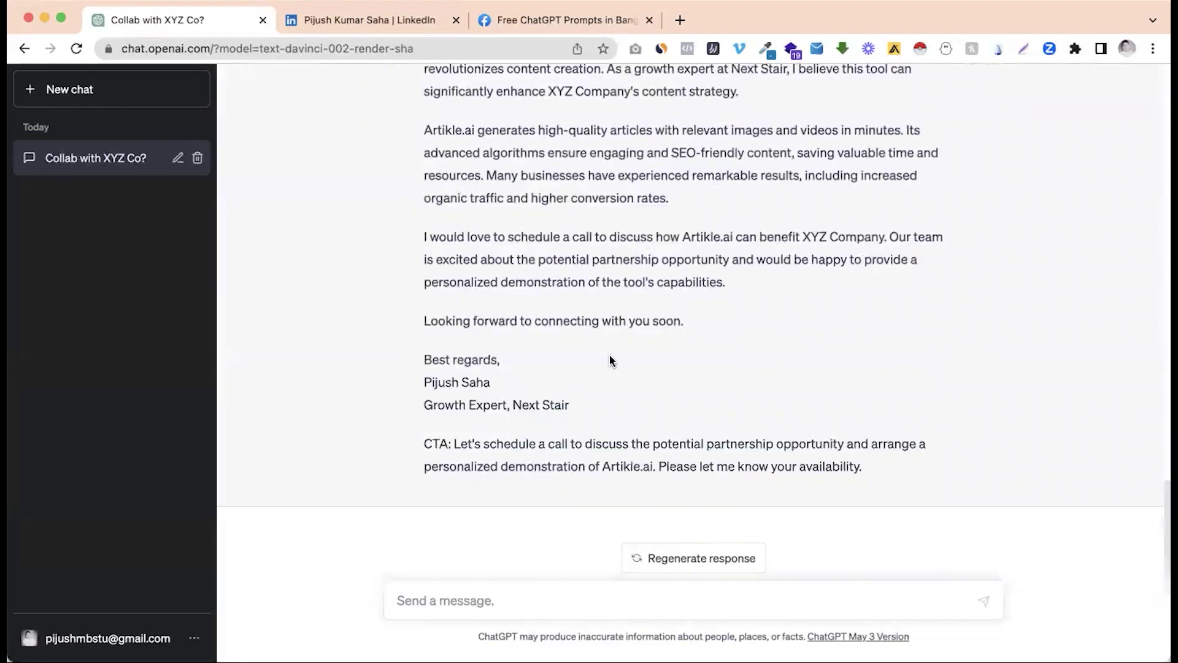
{"action": "scroll", "coordinate": [609, 353], "scroll_direction": "up", "scroll_amount": 4}
{"action": "left_click", "coordinate": [571, 20]}
Step: Fix the post heading typo so it reads '#3 Prompts'
{"action": "left_click", "coordinate": [515, 330]}
{"action": "scroll", "coordinate": [539, 366], "scroll_direction": "up", "scroll_amount": 3}
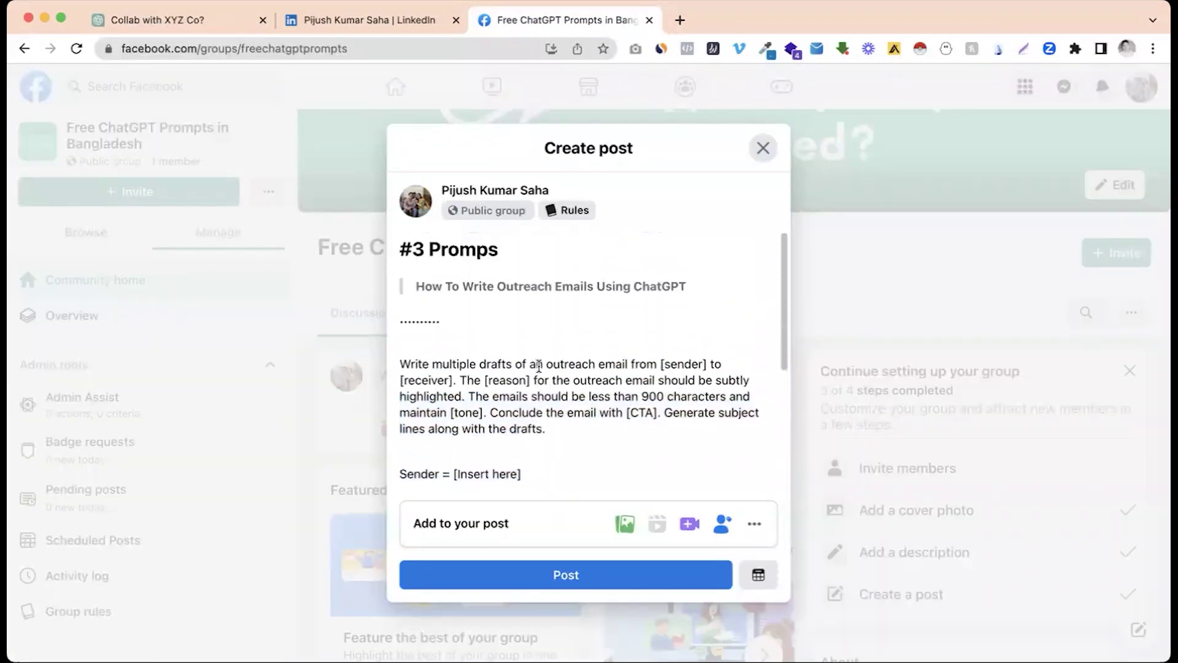
{"action": "left_click", "coordinate": [489, 250]}
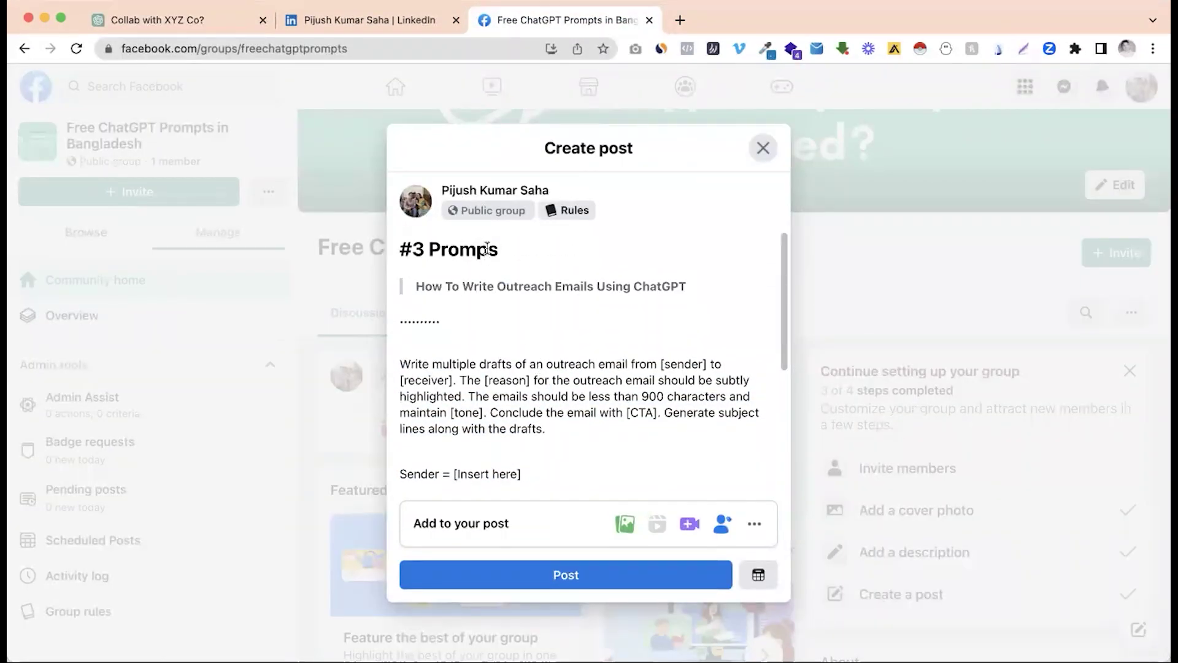
{"action": "type", "text": "t"}
{"action": "left_click", "coordinate": [507, 333]}
Step: Publish the prompt post to the group and go back to the ChatGPT chat
{"action": "scroll", "coordinate": [507, 334], "scroll_direction": "down", "scroll_amount": 5}
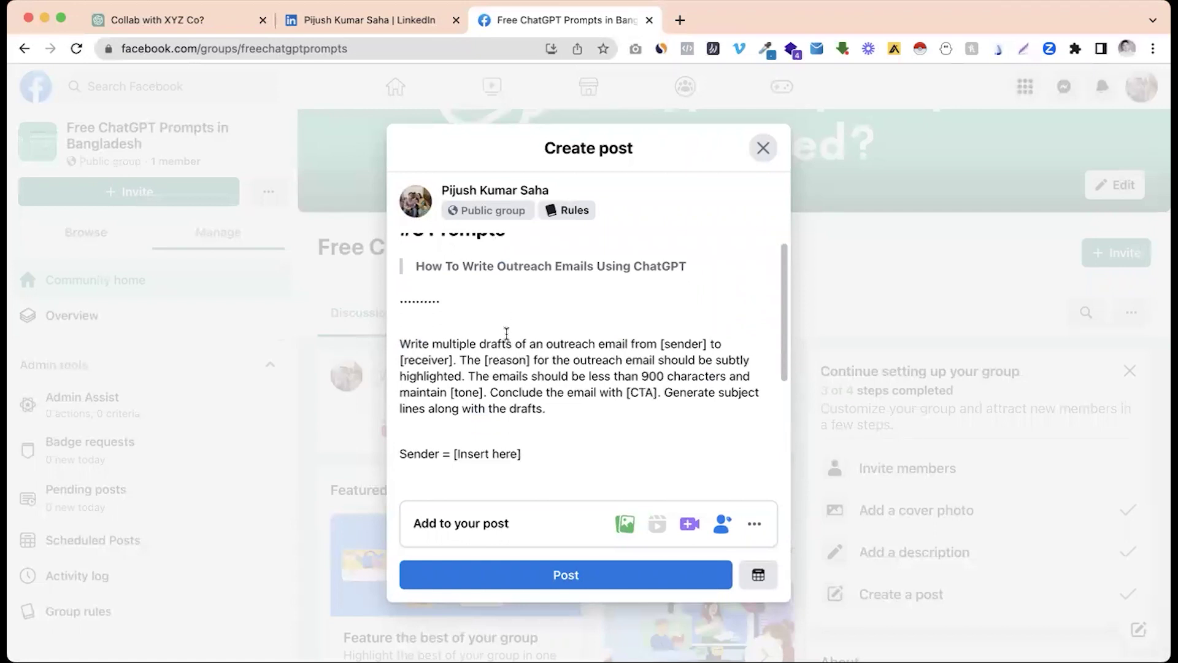
{"action": "left_click", "coordinate": [540, 569]}
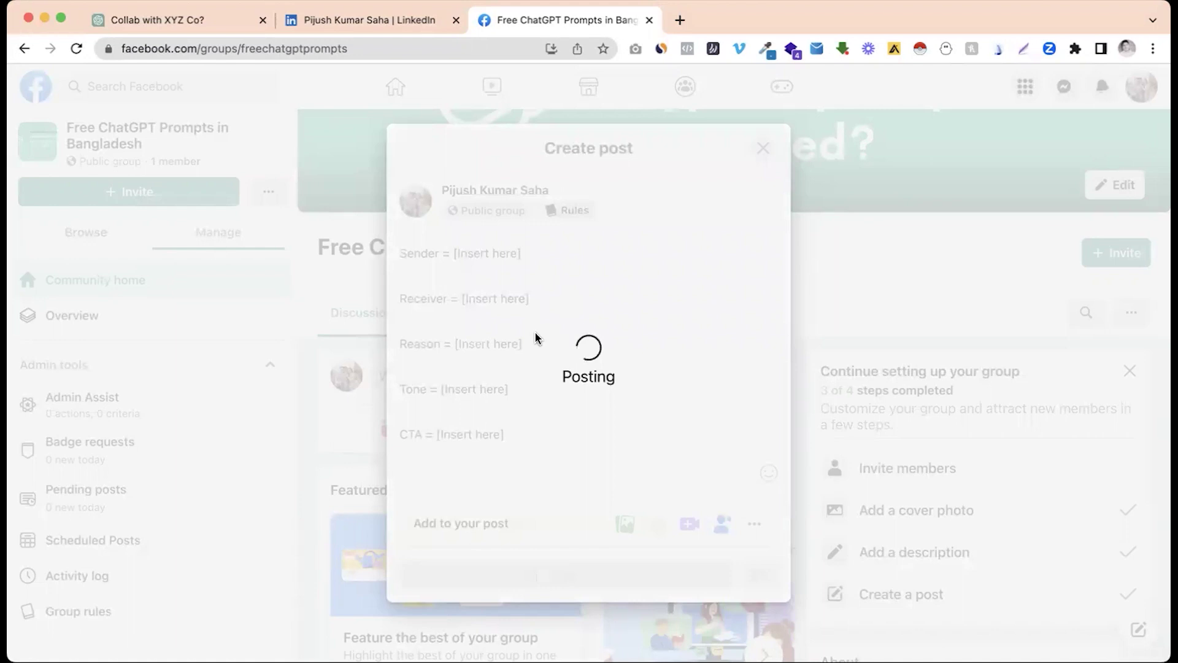
{"action": "left_click", "coordinate": [211, 21]}
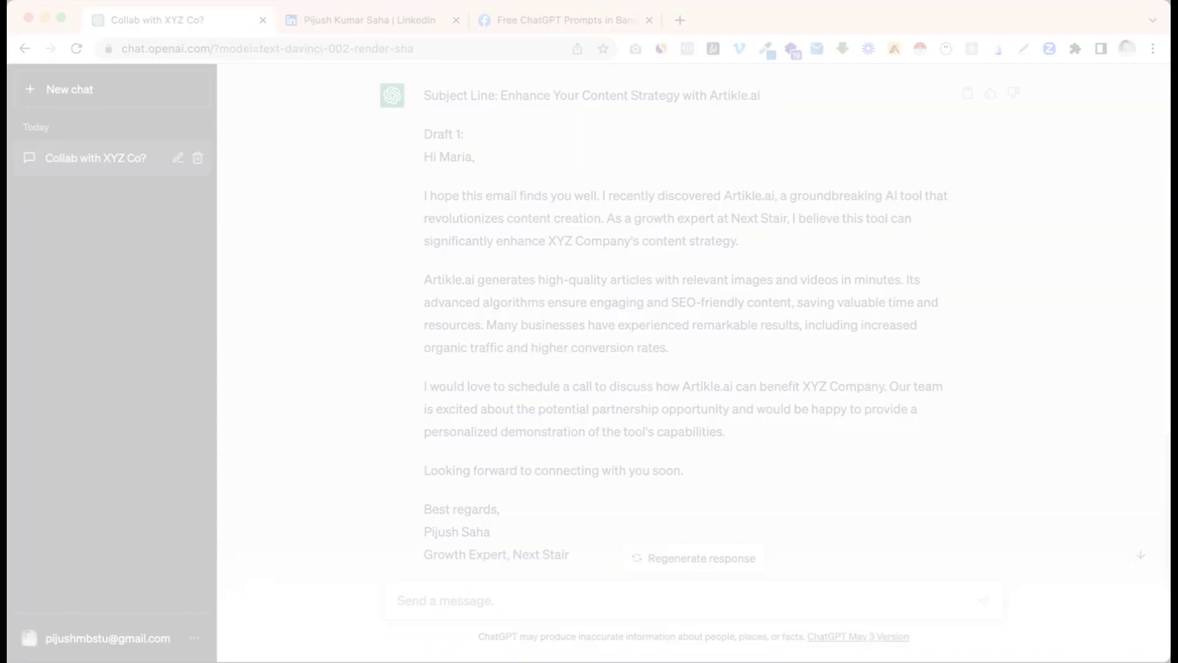